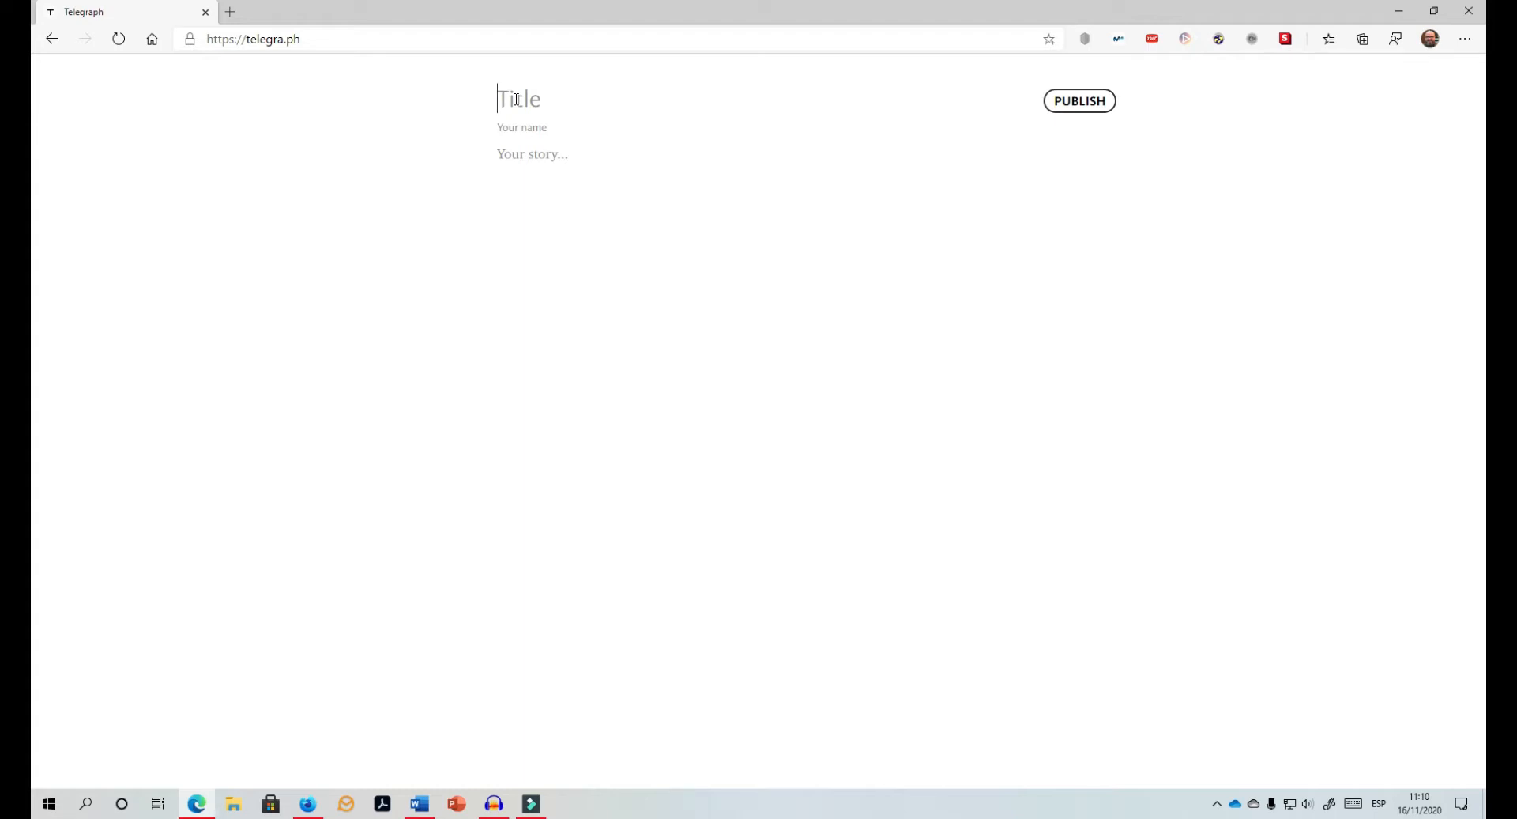
Step: Title the new post Memoirs of a Geisha and move into the story body
type("Memoirs of")
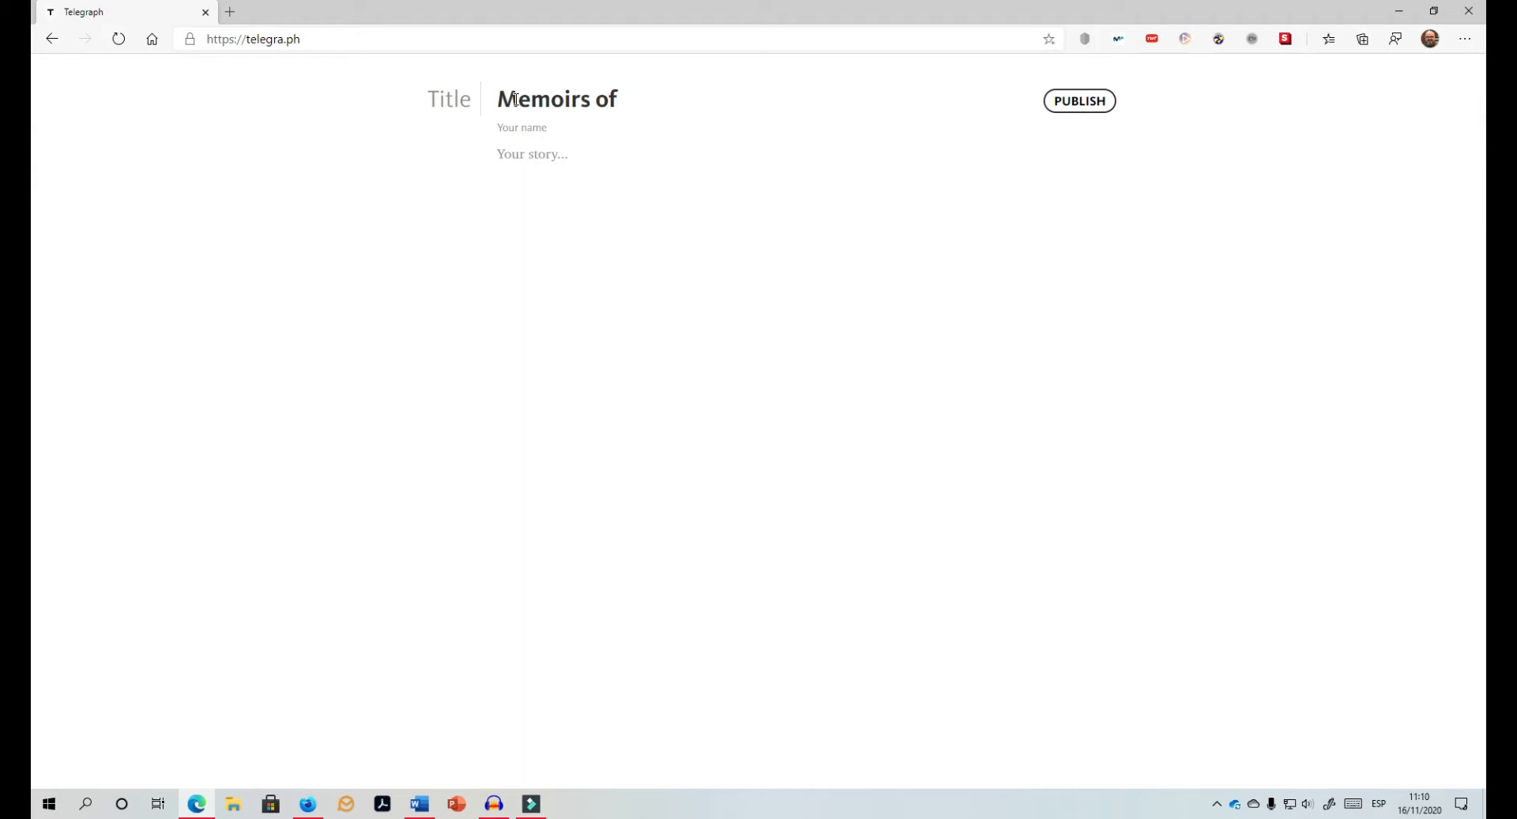
type(" a Geisha")
left_click(543, 130)
left_click(552, 154)
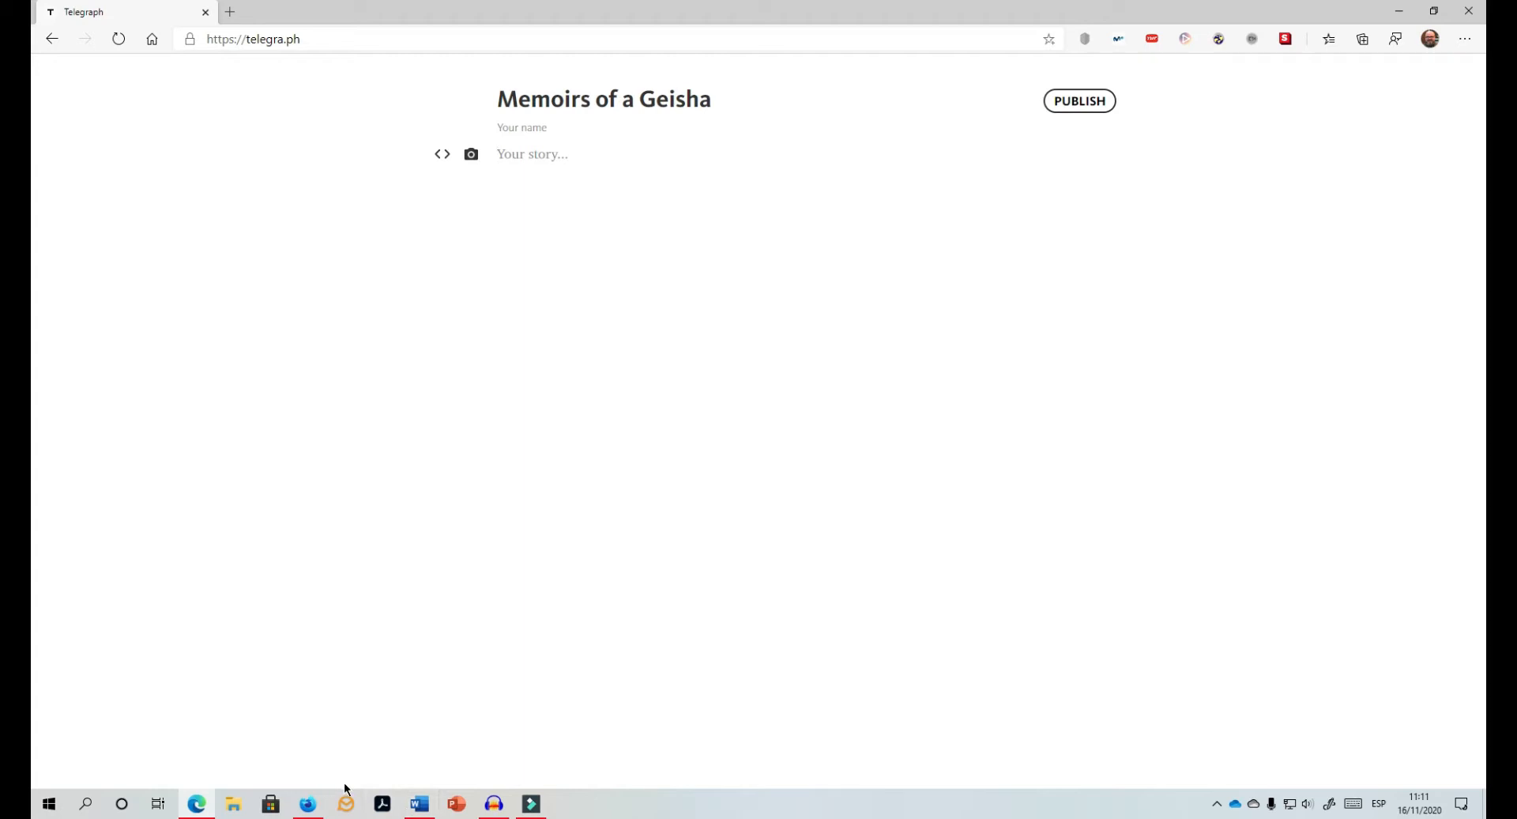
Step: Copy the three review paragraphs from the Word document and return to the browser
left_click(419, 804)
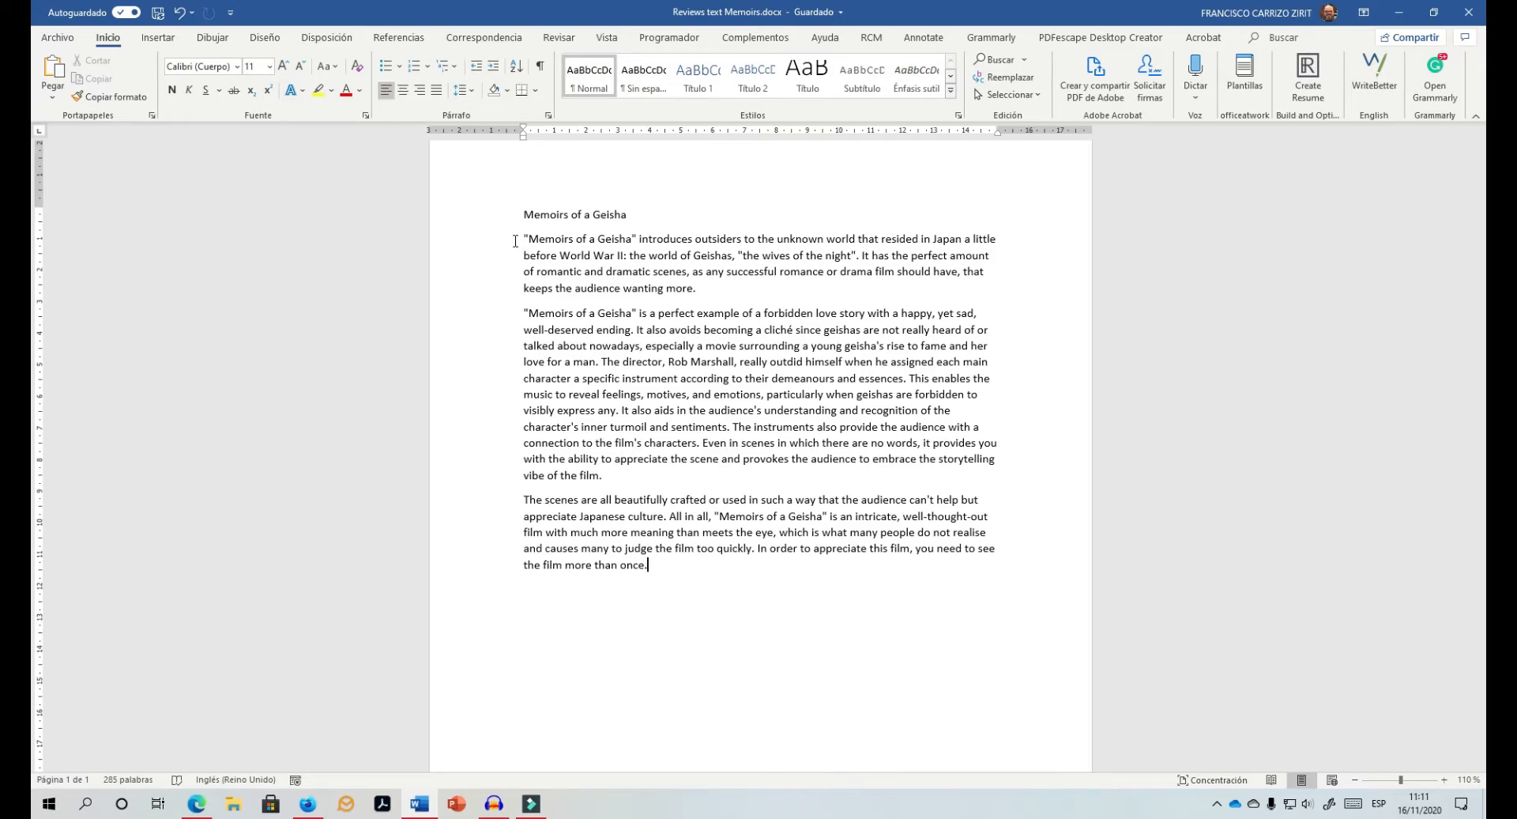
left_click_drag(515, 240, 694, 578)
right_click(581, 419)
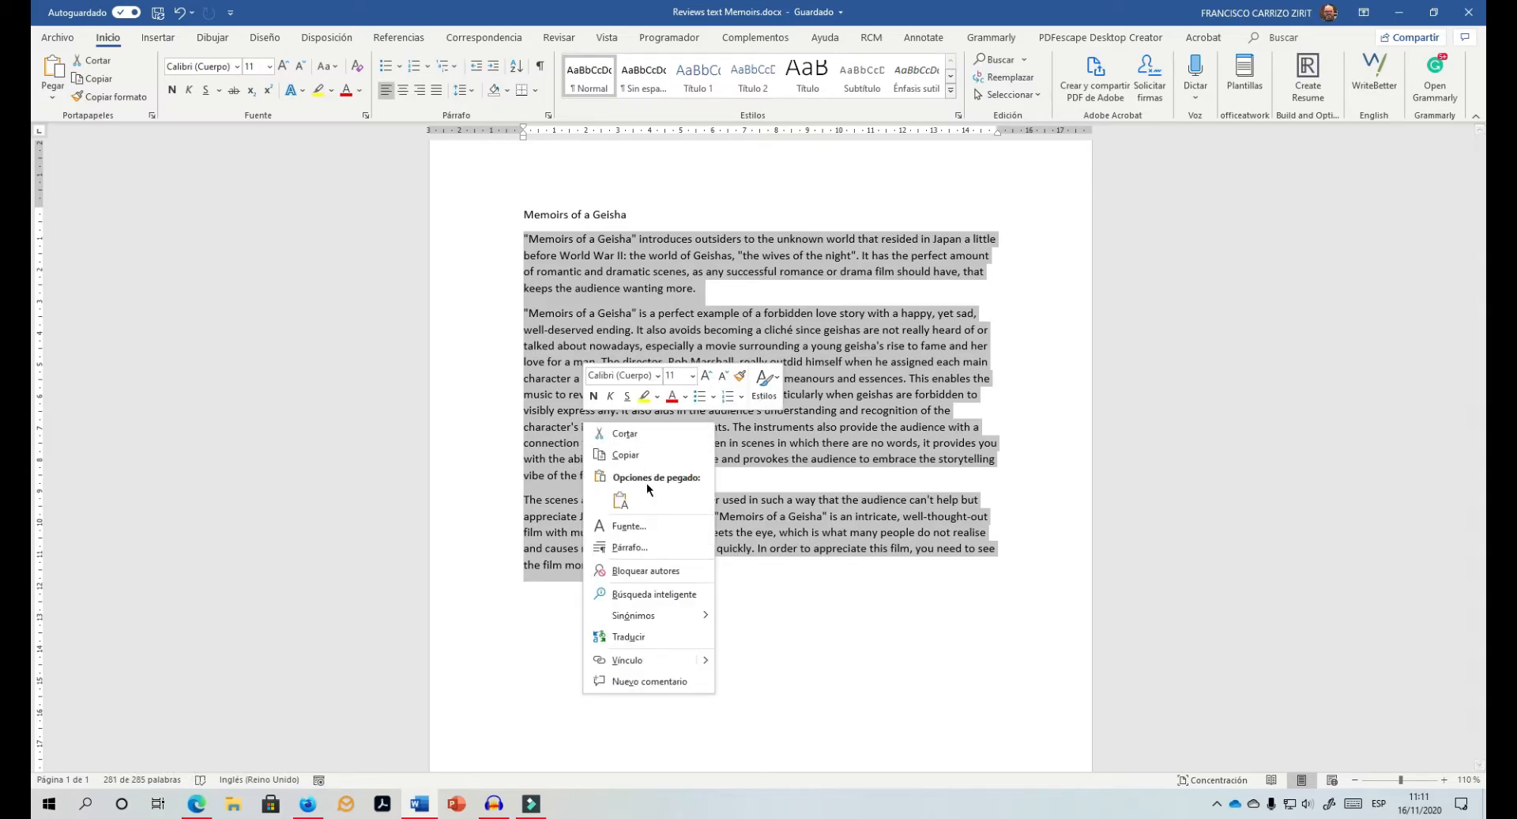
left_click(648, 457)
left_click(1399, 12)
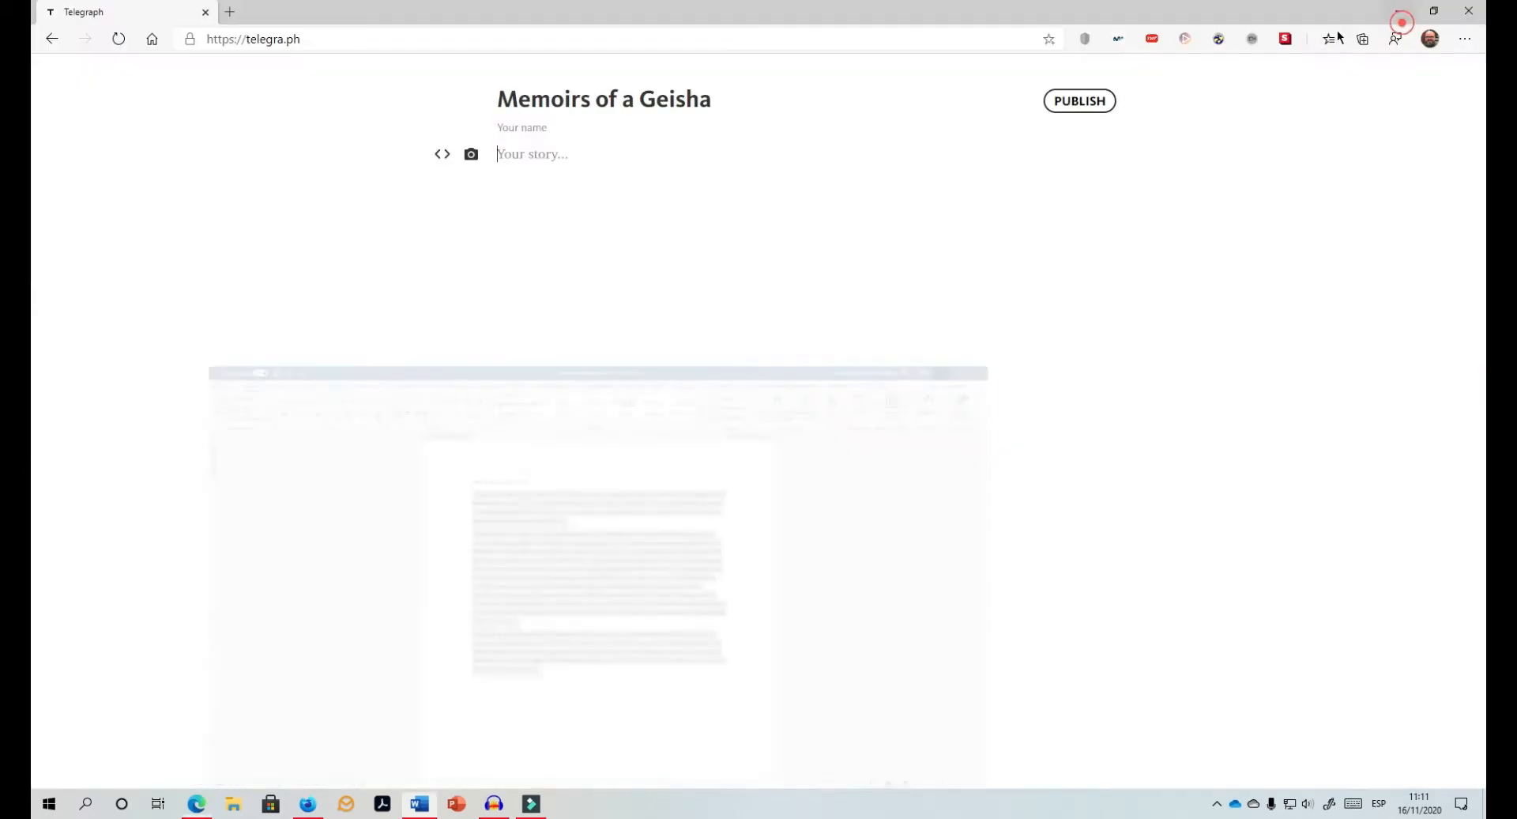
Step: Paste the review into the story body and publish the post
left_click(527, 155)
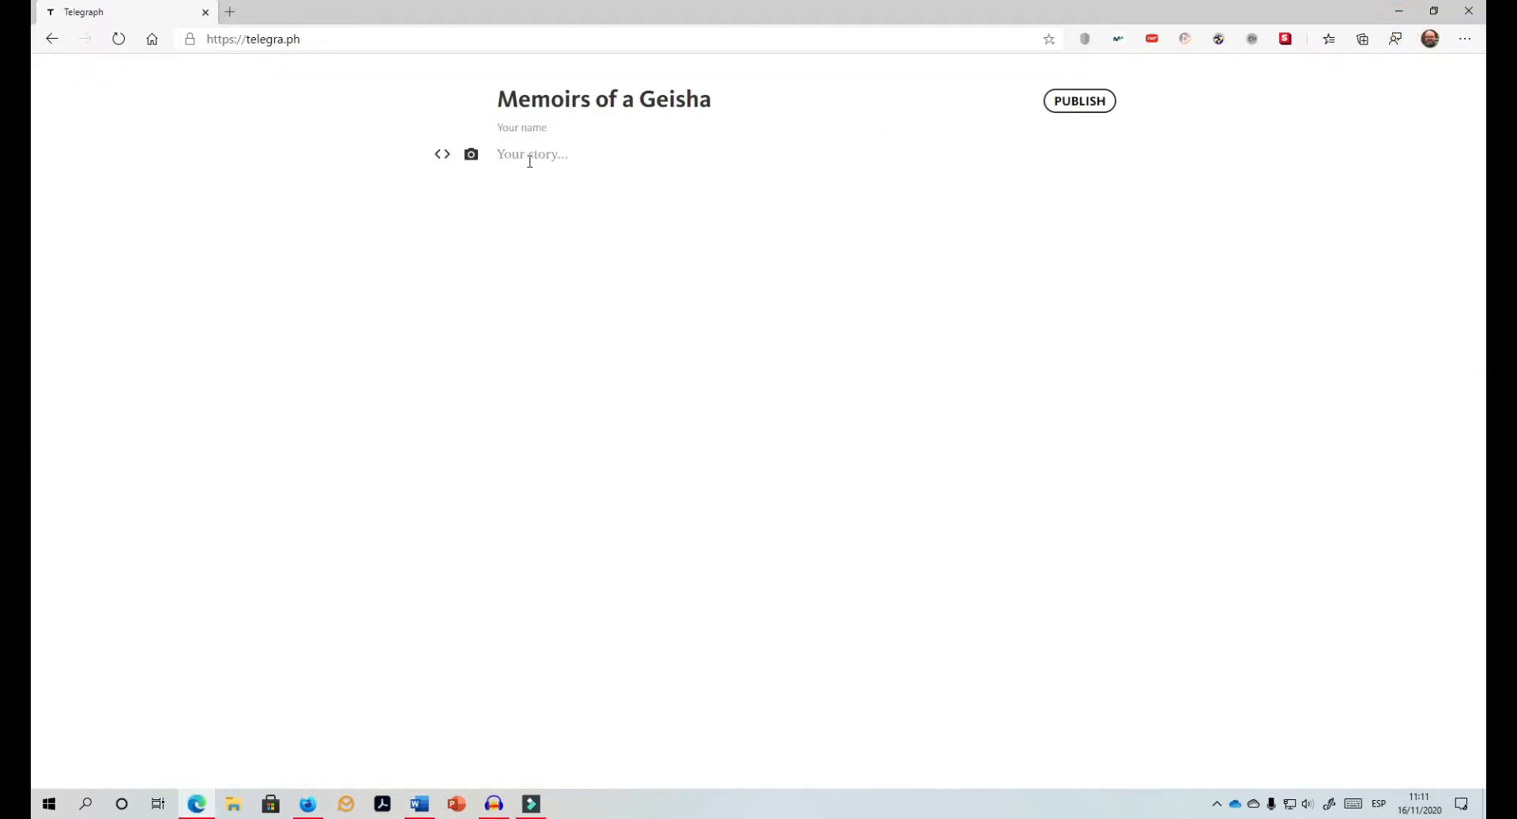
key("ctrl+v")
left_click(1093, 107)
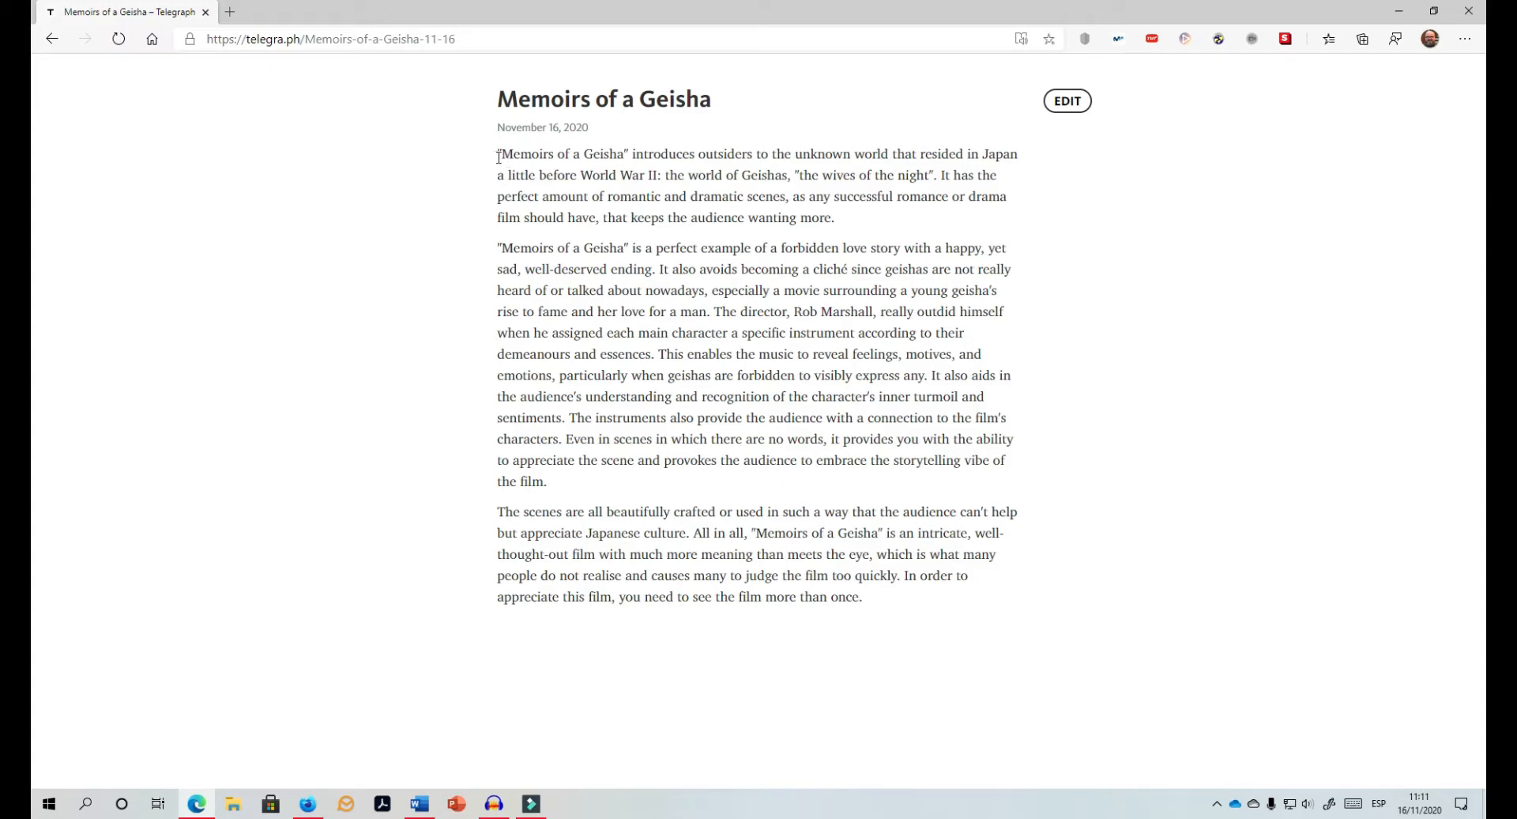
Step: Select the whole article, read the selection aloud, and pause the reading
left_click_drag(495, 150, 875, 587)
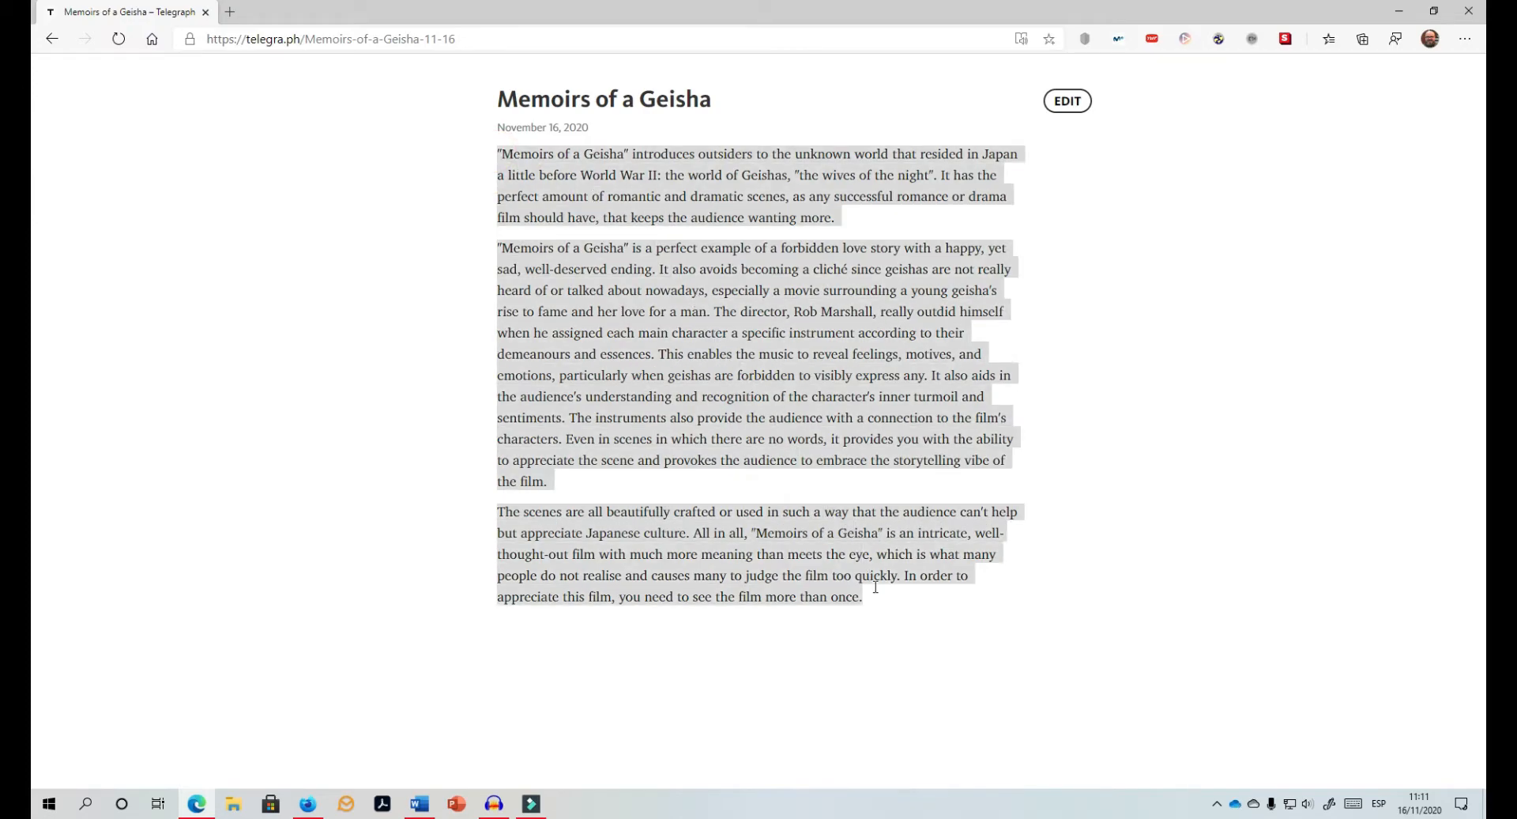
right_click(670, 209)
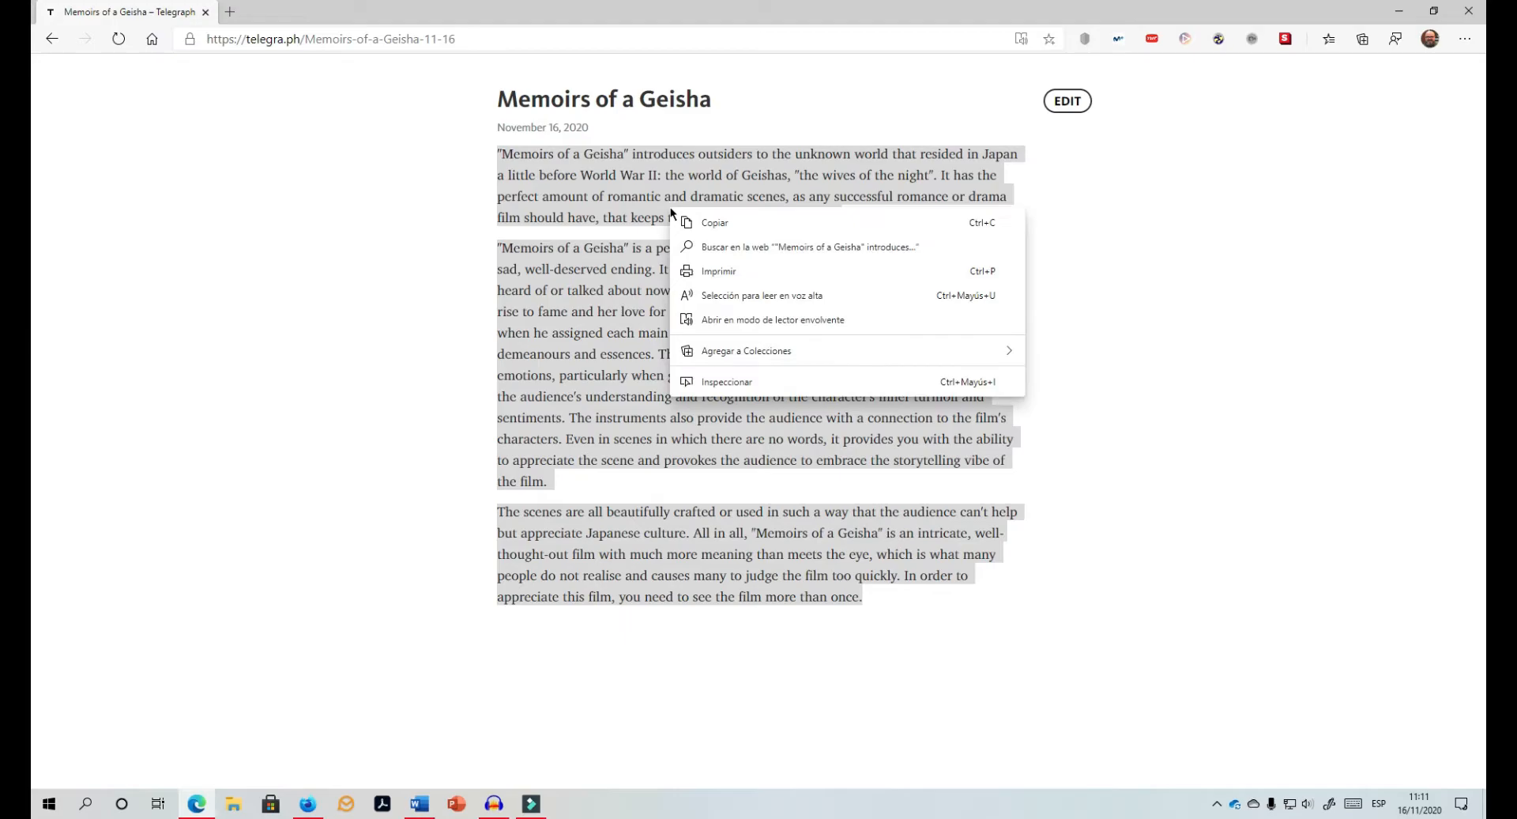
left_click(788, 297)
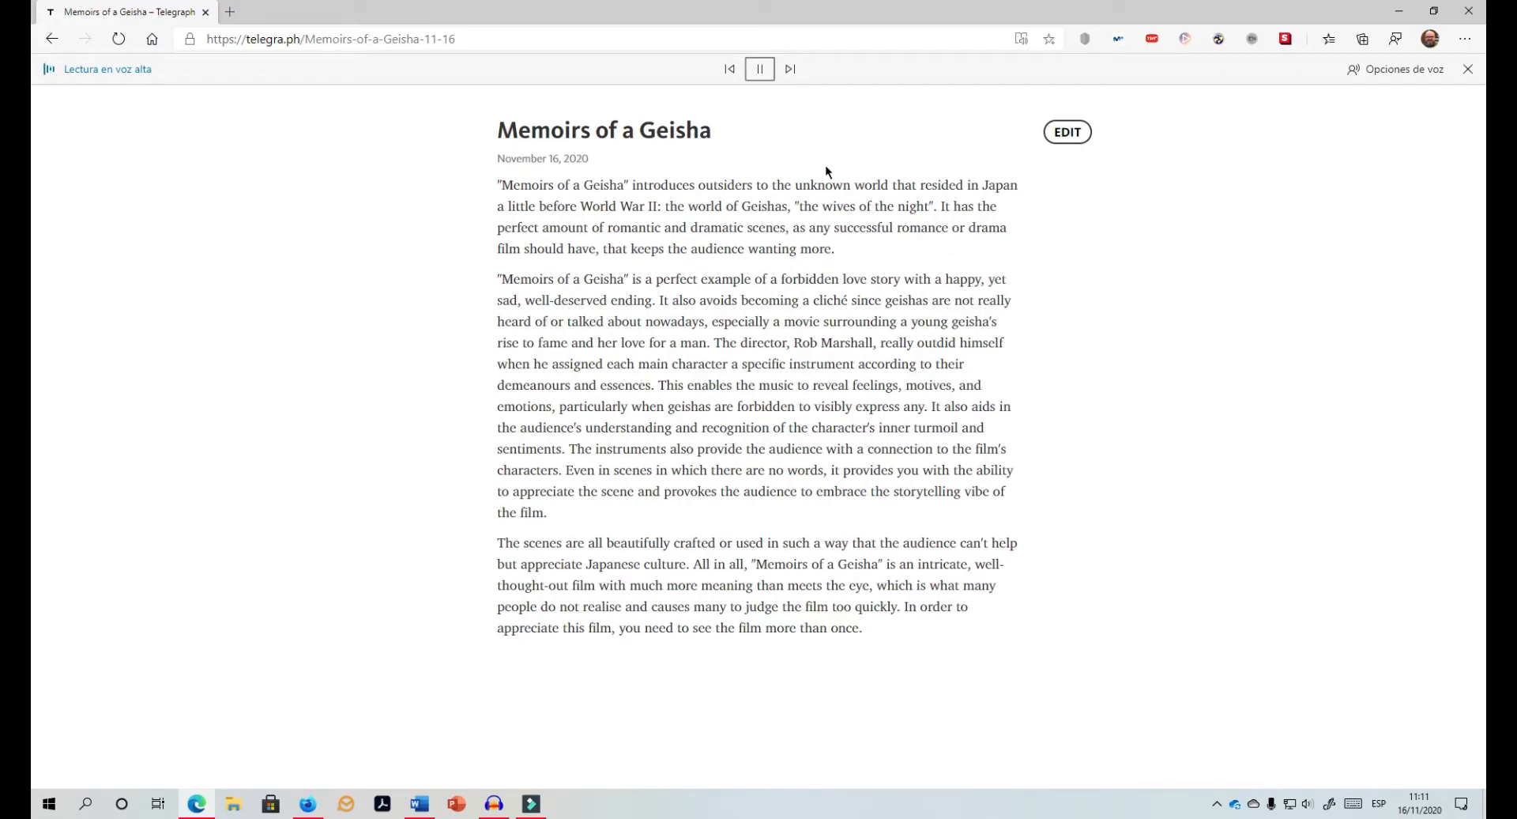
left_click(760, 74)
left_click(1379, 71)
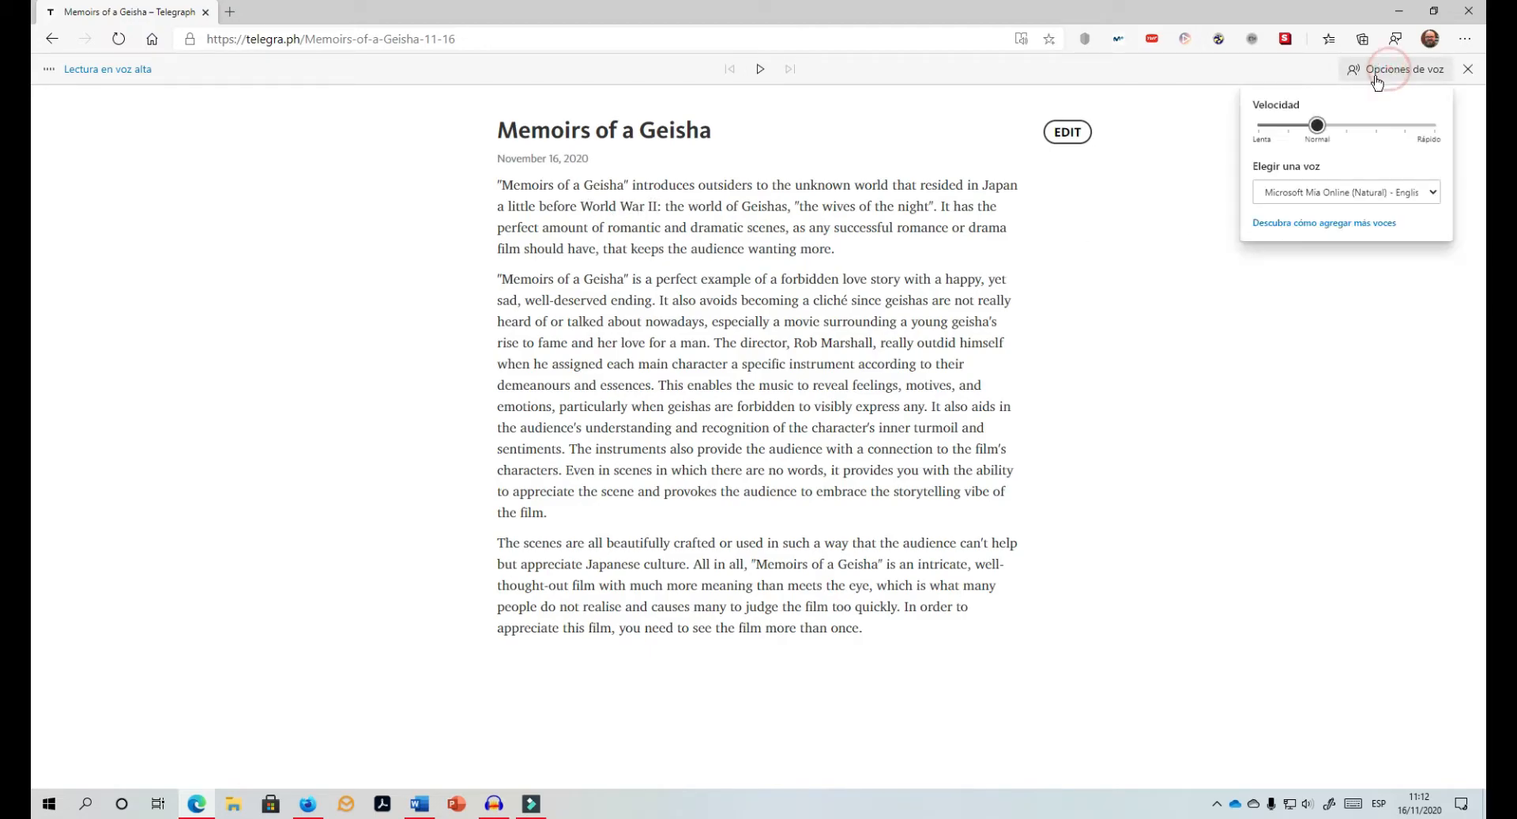
left_click(1317, 197)
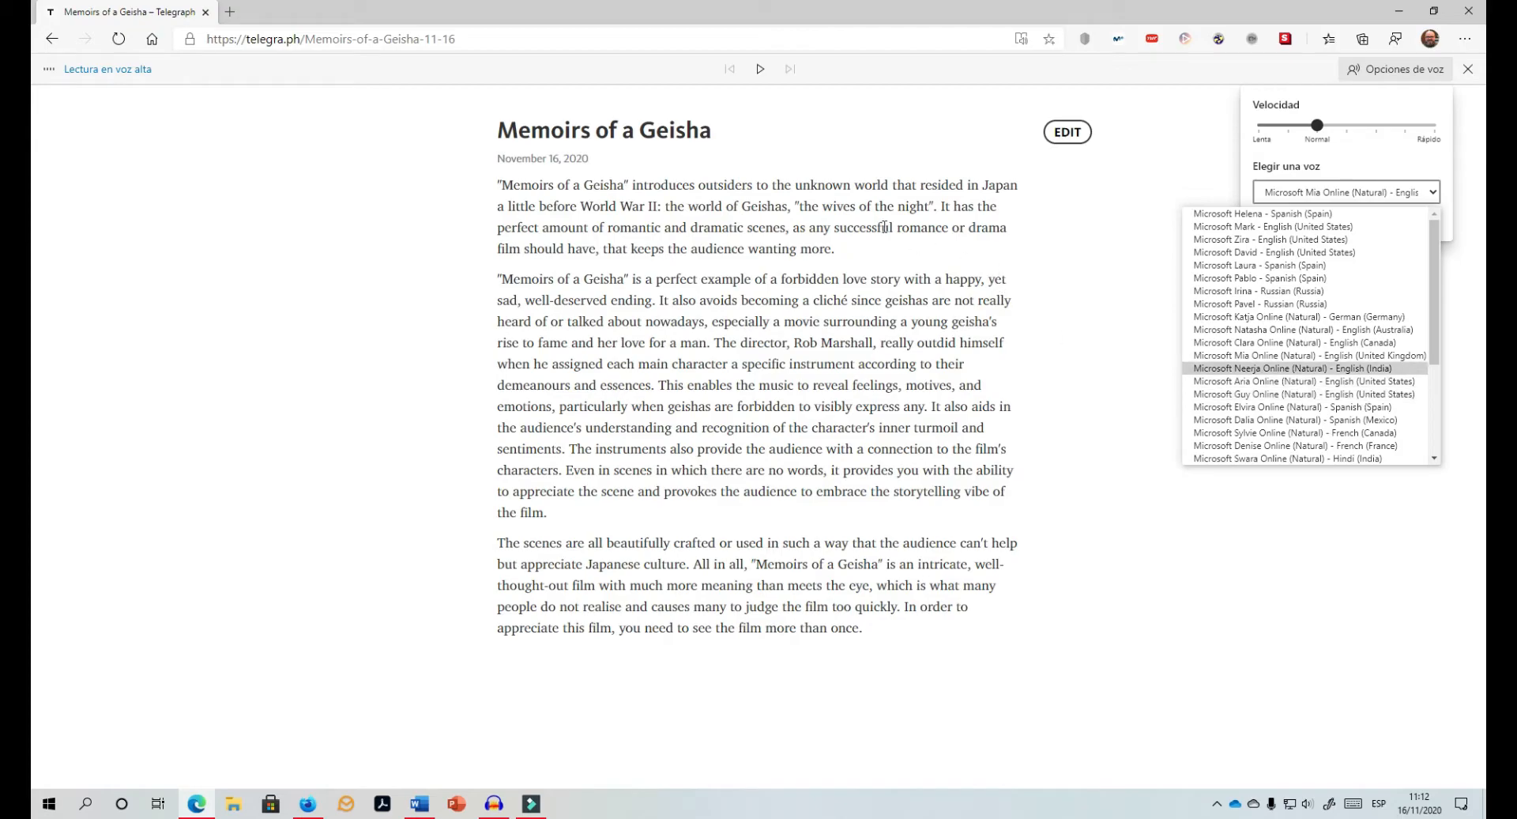
left_click(864, 204)
Step: Edit the post to change World War II to World War 2, then publish it again
left_click(1049, 136)
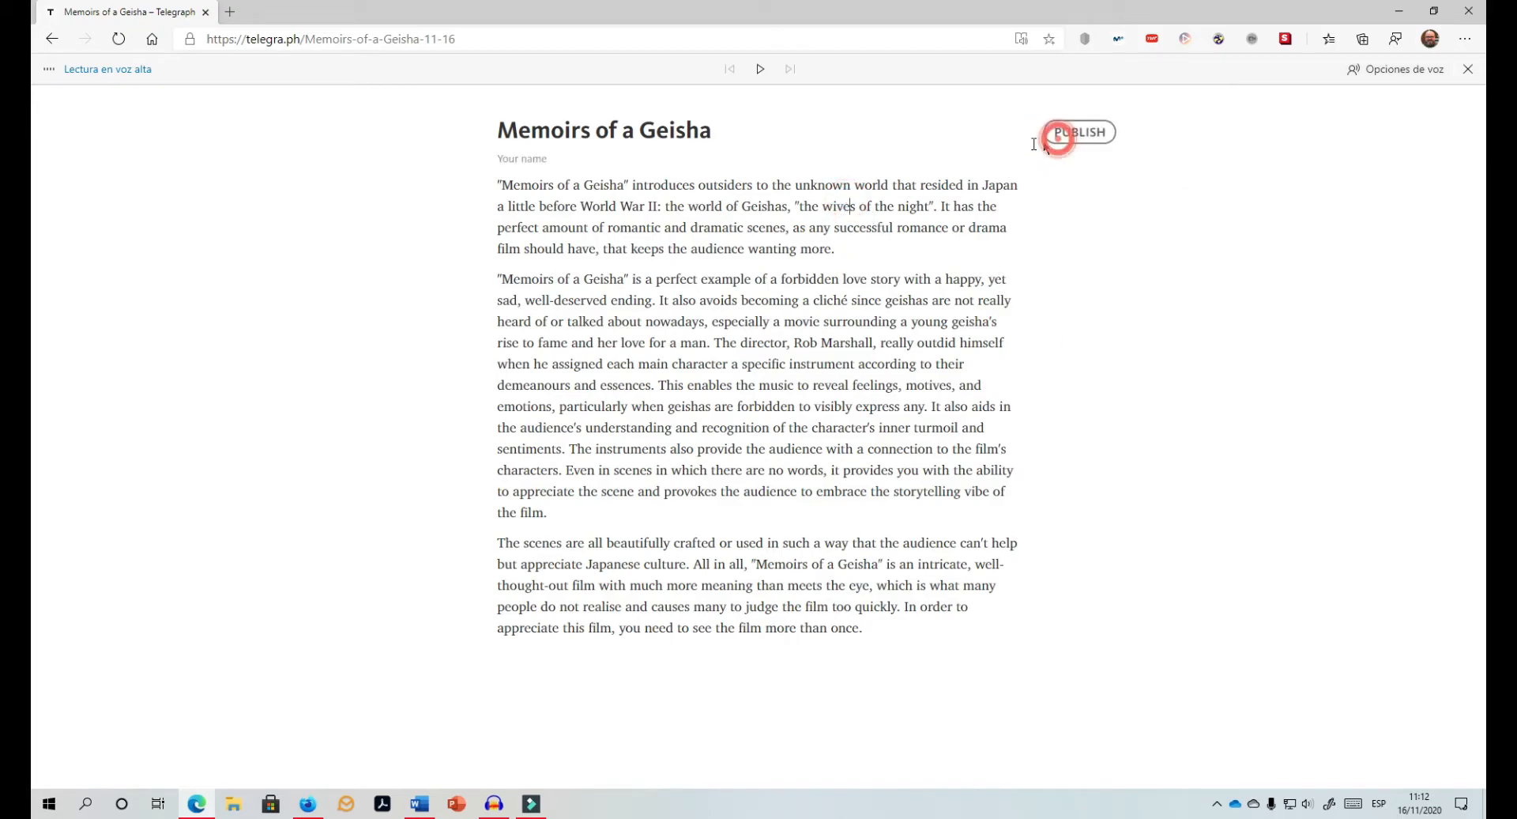
double_click(654, 204)
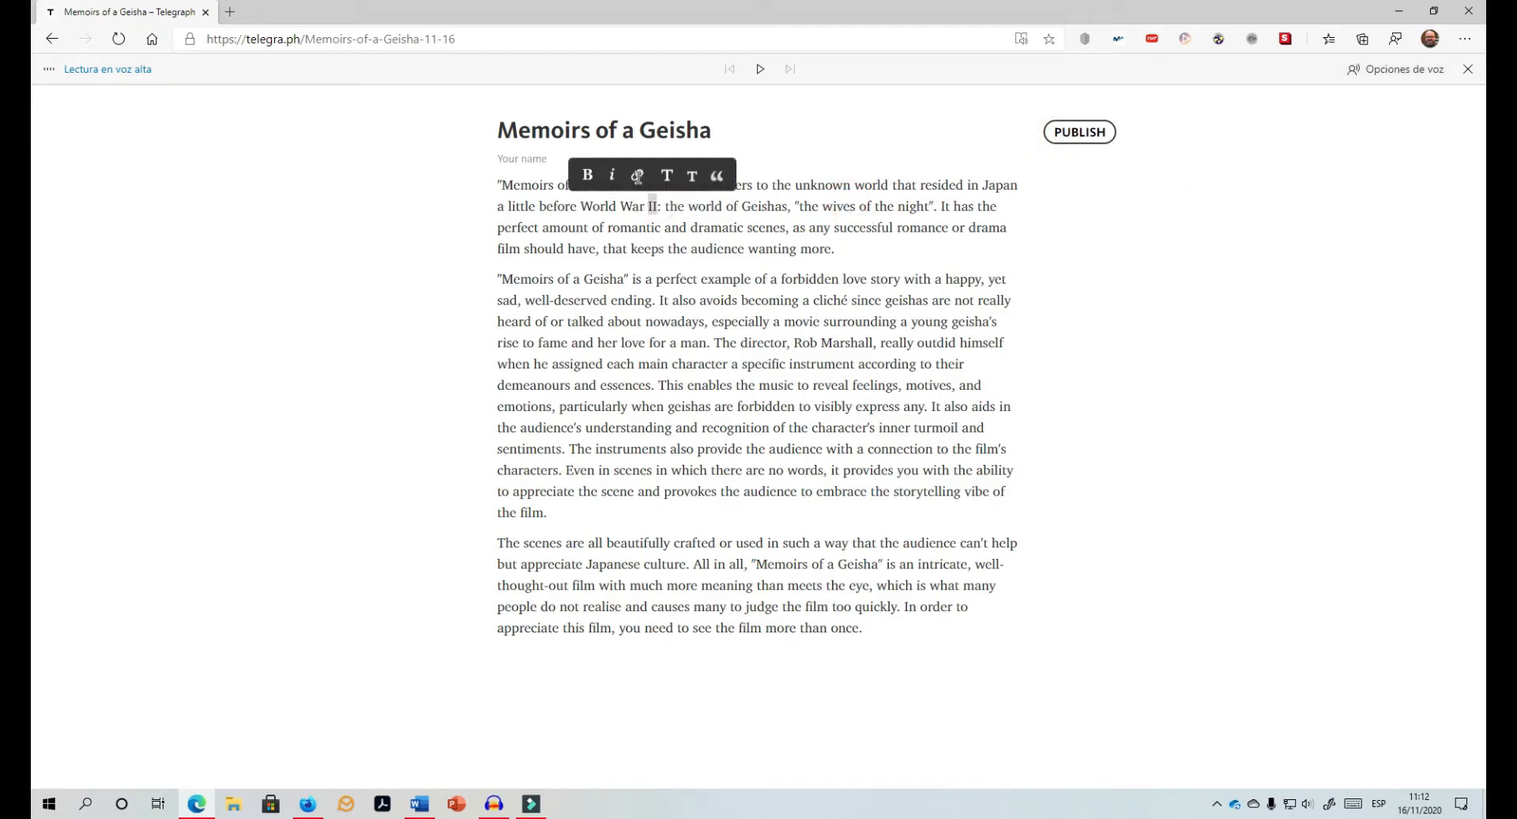
type("2")
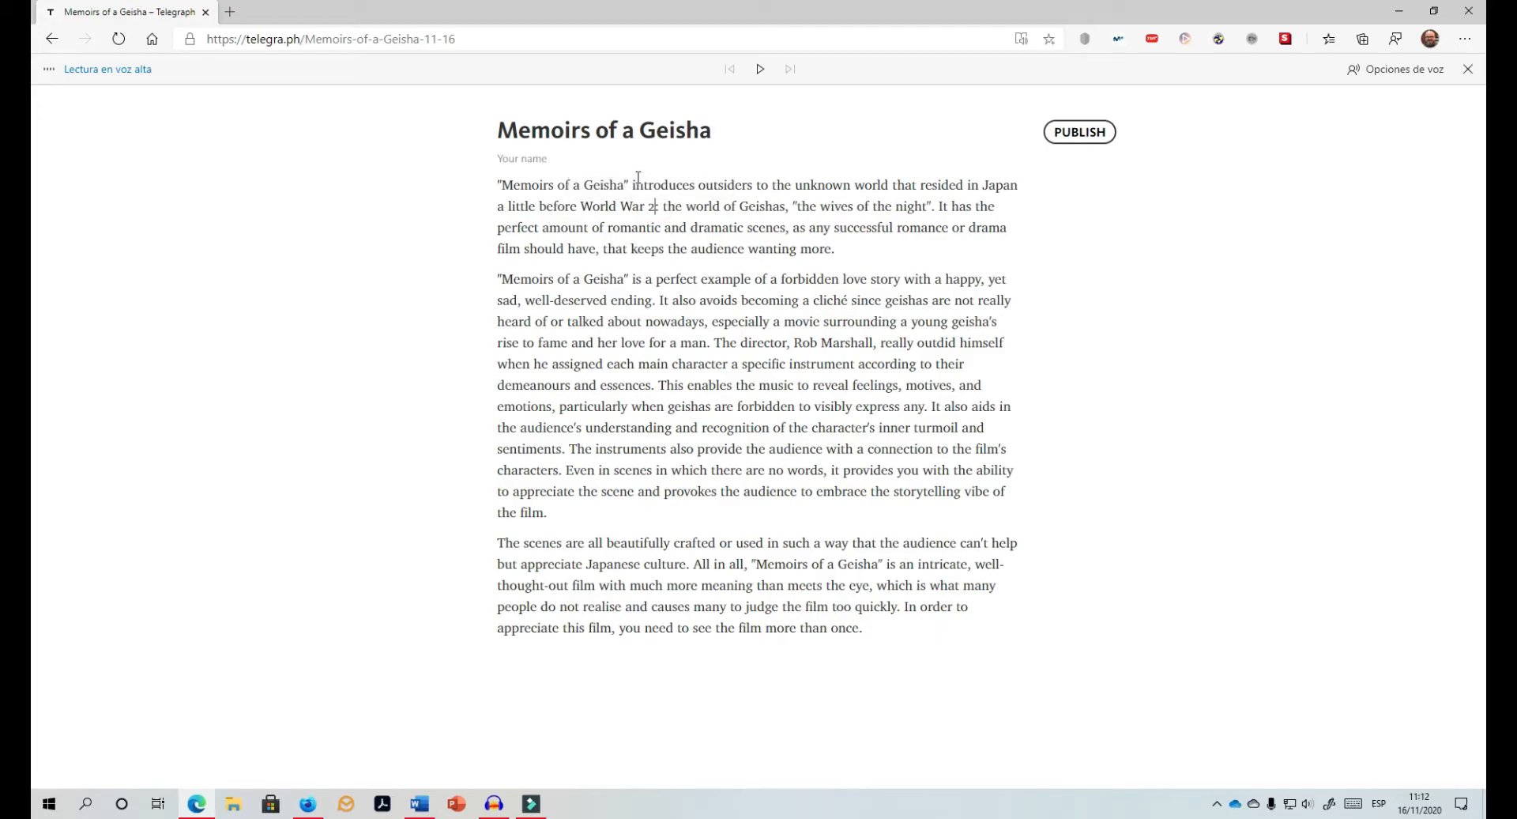
left_click(707, 215)
left_click(1073, 126)
Step: Select the whole article, play the read-aloud, and pause it
left_click_drag(492, 190, 878, 626)
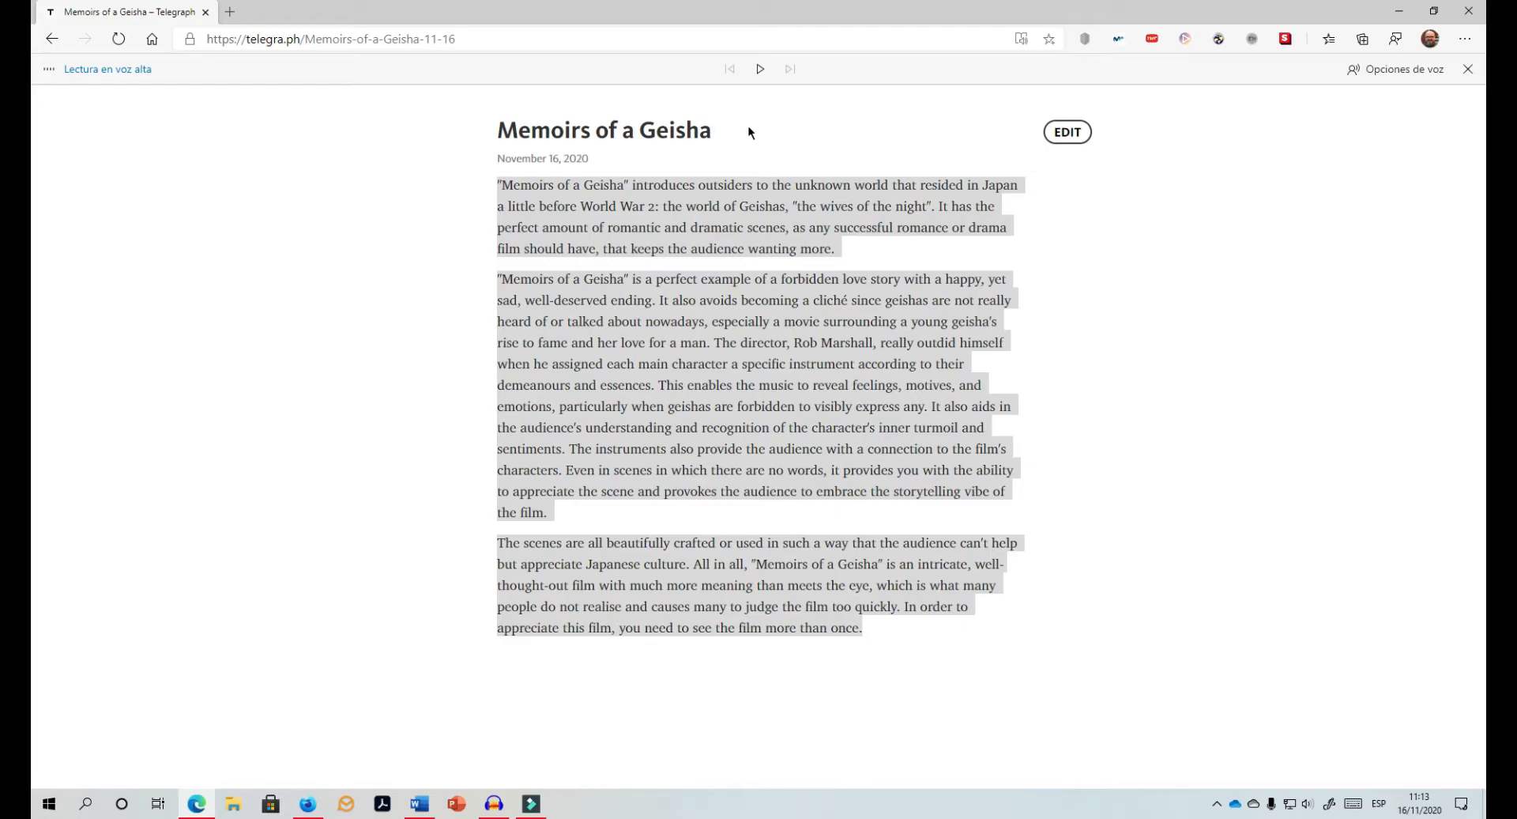
left_click(761, 72)
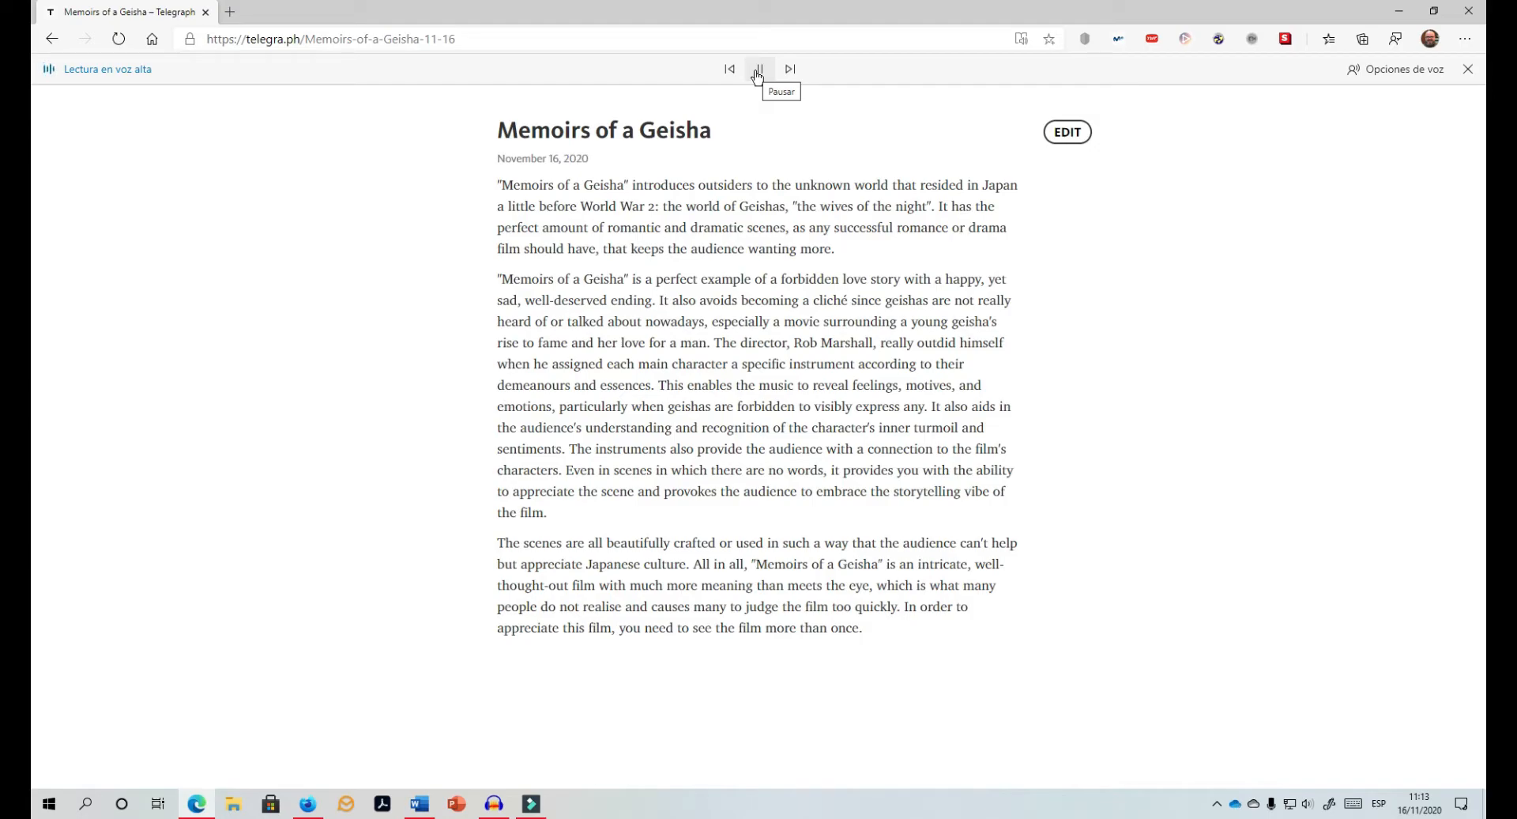
left_click(759, 71)
Step: Set the read-aloud voice to Microsoft Aria Online (Natural) - English (United States)
left_click(1397, 70)
left_click(1370, 191)
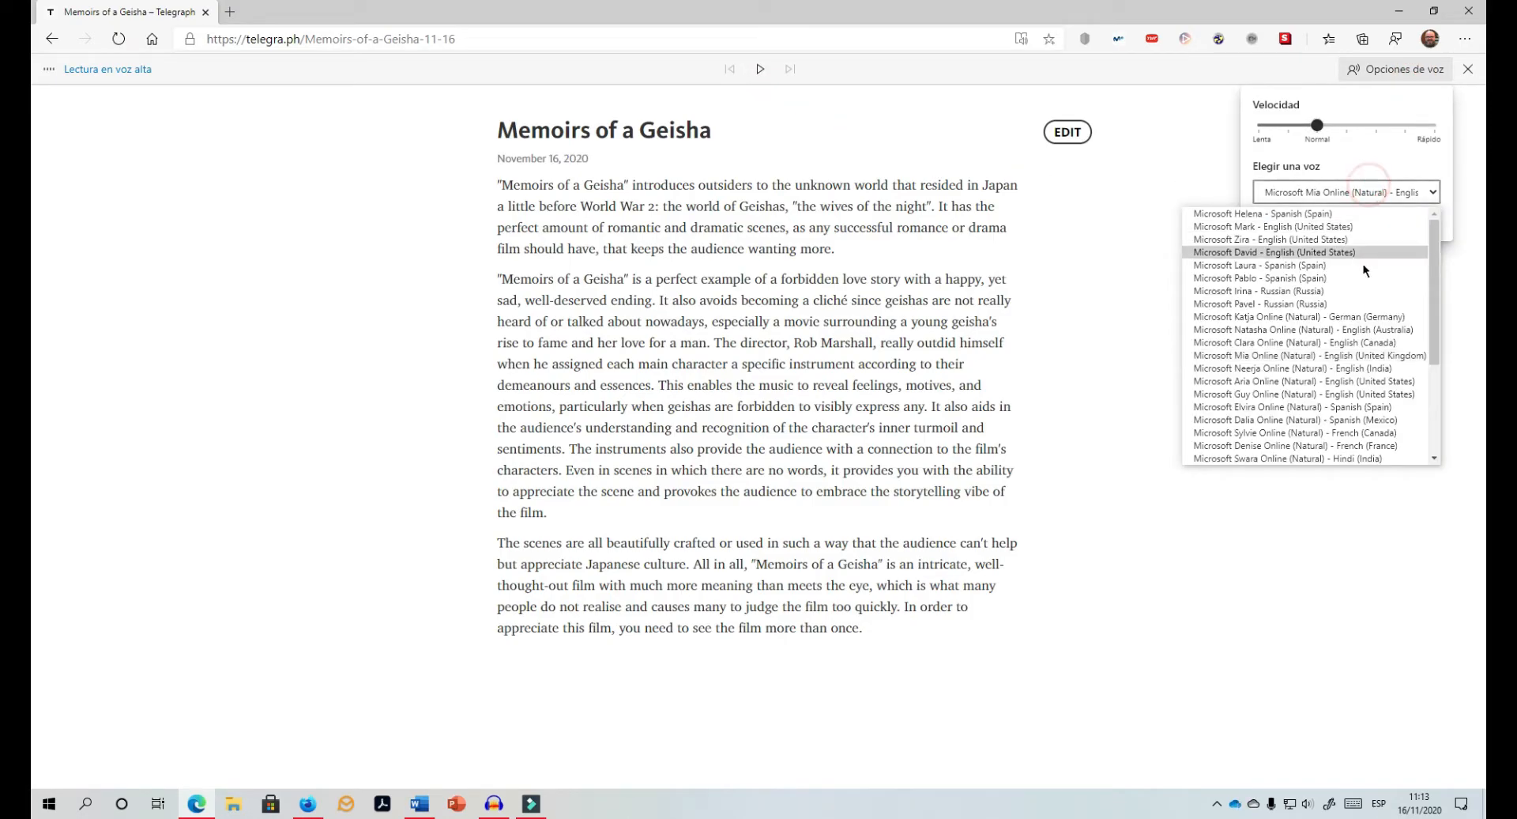
left_click(1332, 381)
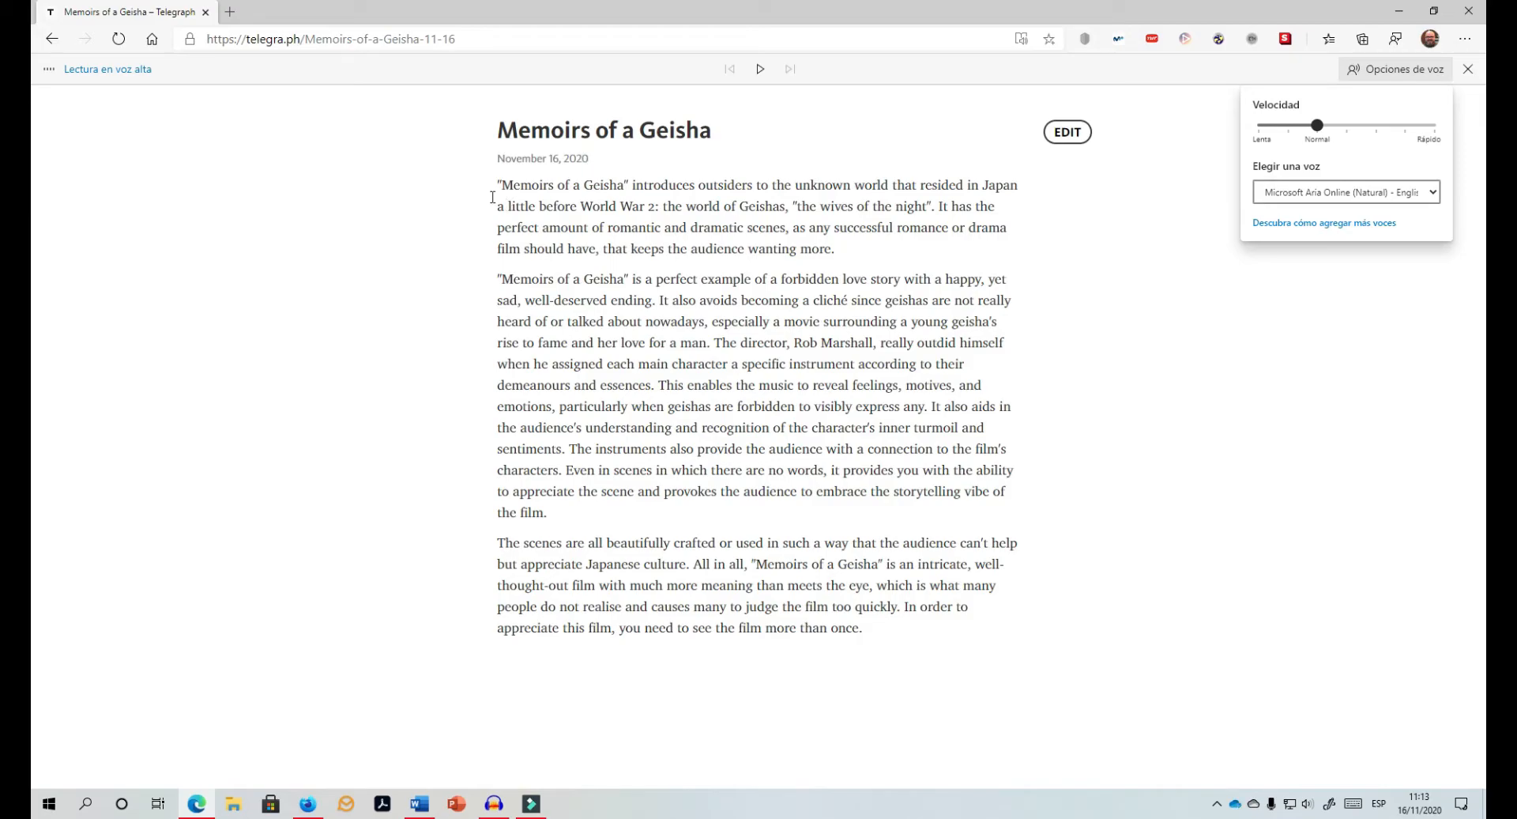
Step: Select the second paragraph, play it aloud with the new voice, and pause
left_click_drag(497, 277, 553, 514)
right_click(567, 290)
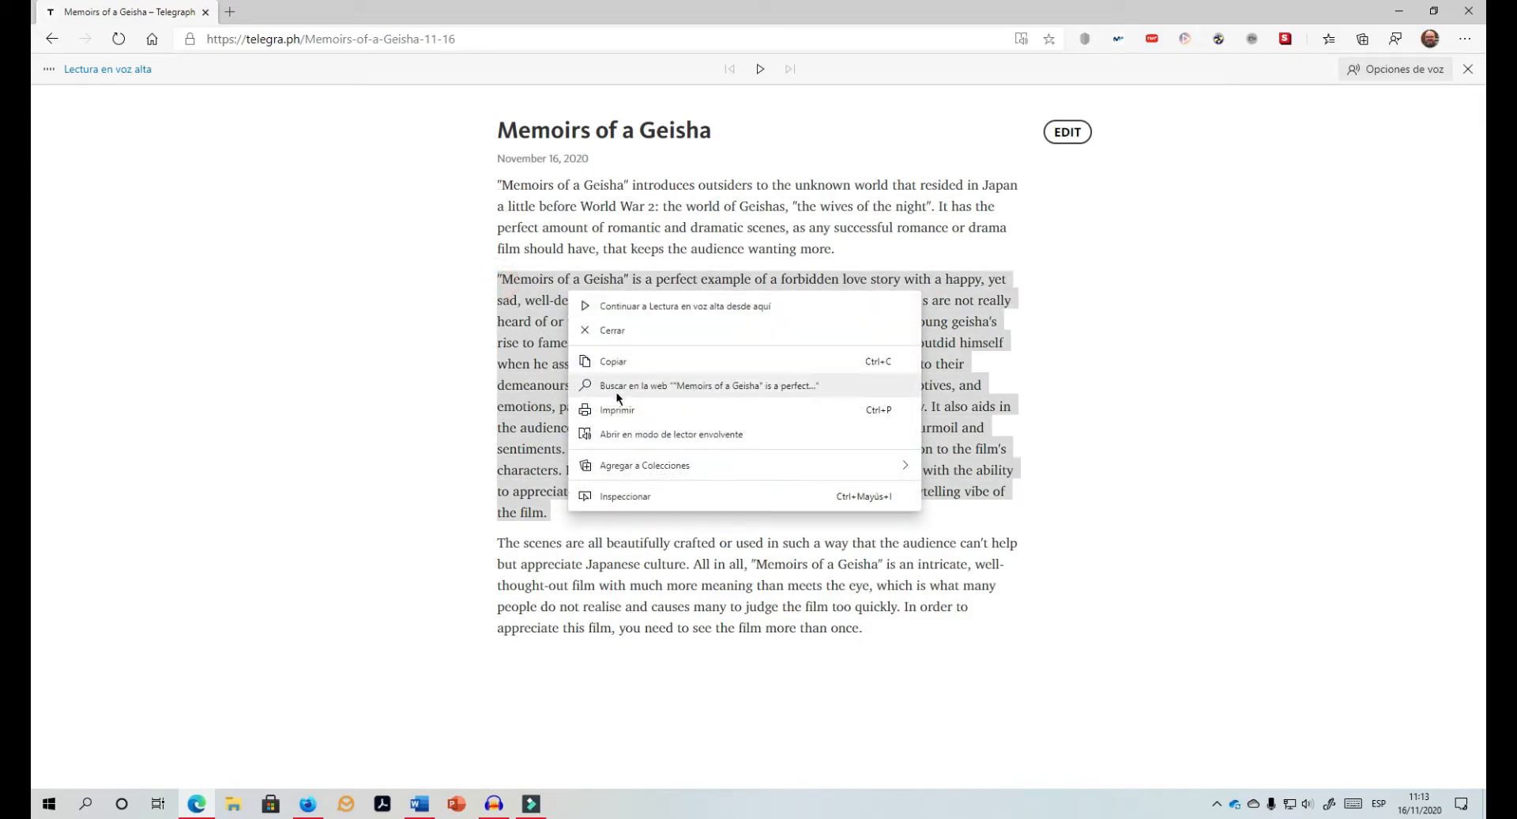
left_click(760, 69)
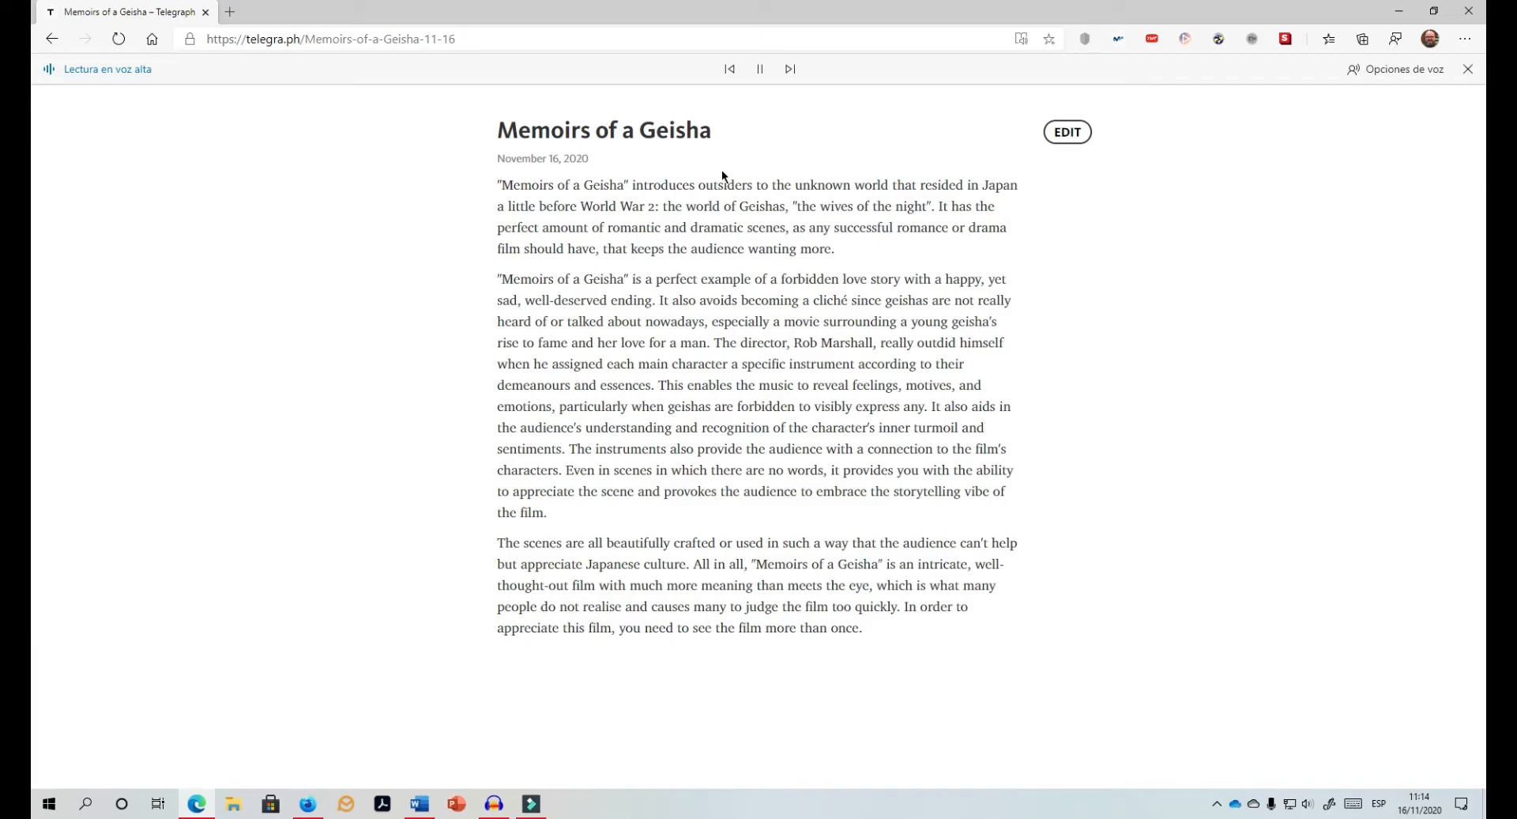
left_click(759, 73)
Step: Switch to Audacity and set the audio host to Windows WASAPI and the input to the Samson Meteor Mic speakers loopback
mouse_move(493, 808)
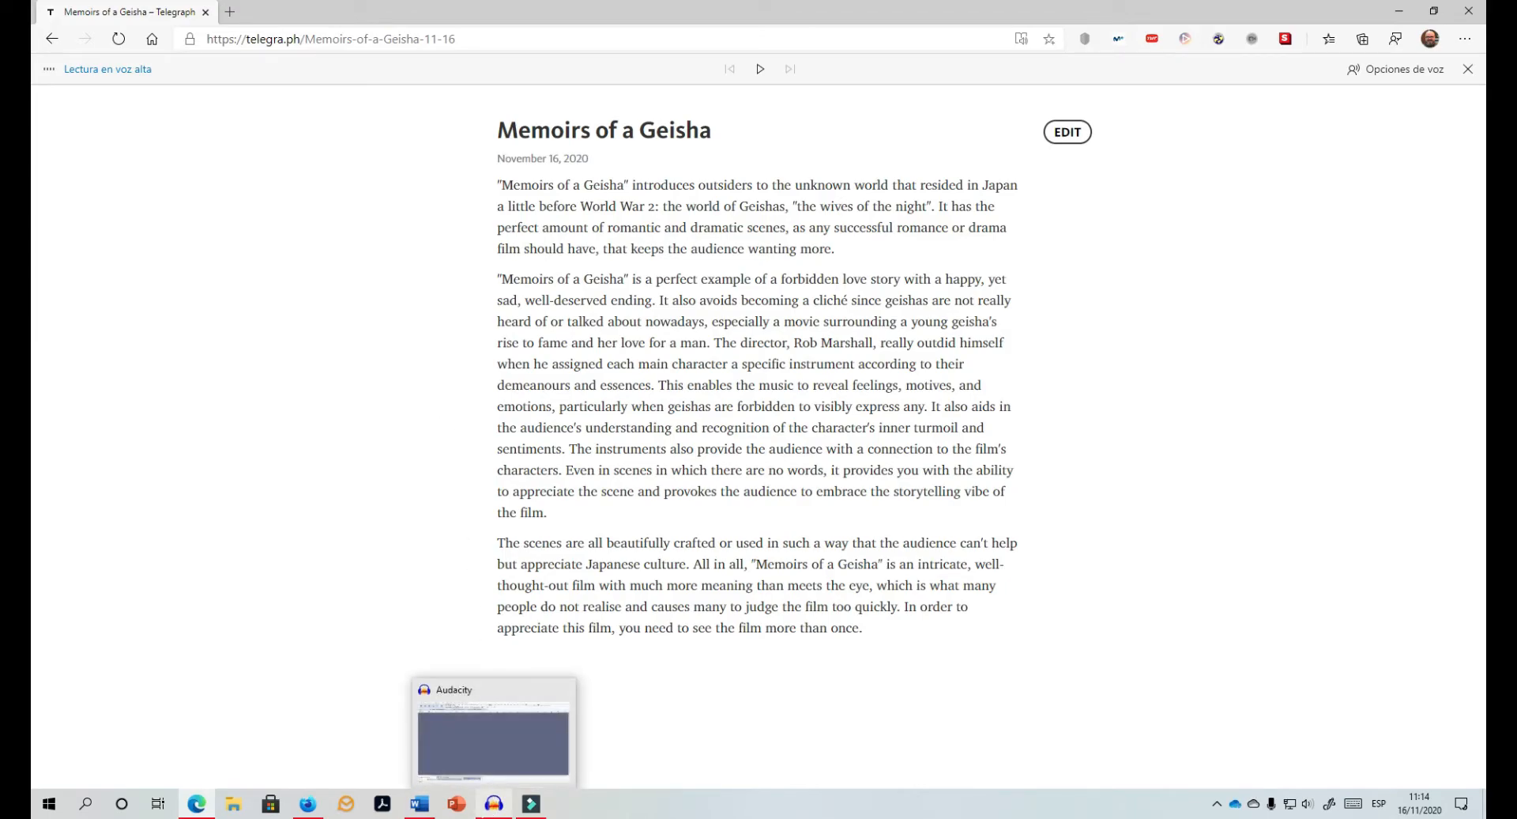
left_click(493, 805)
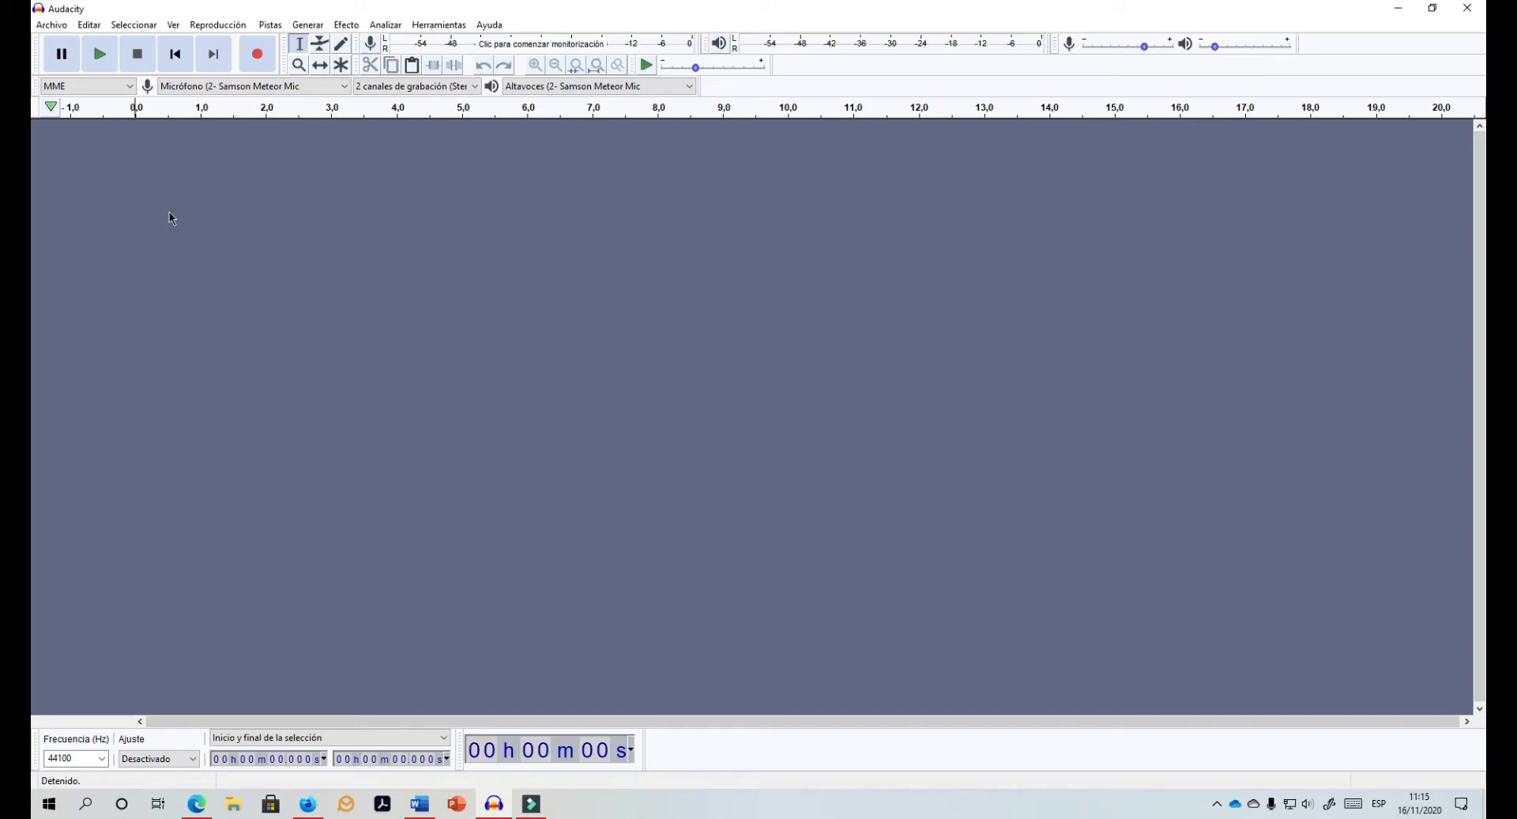
left_click(121, 87)
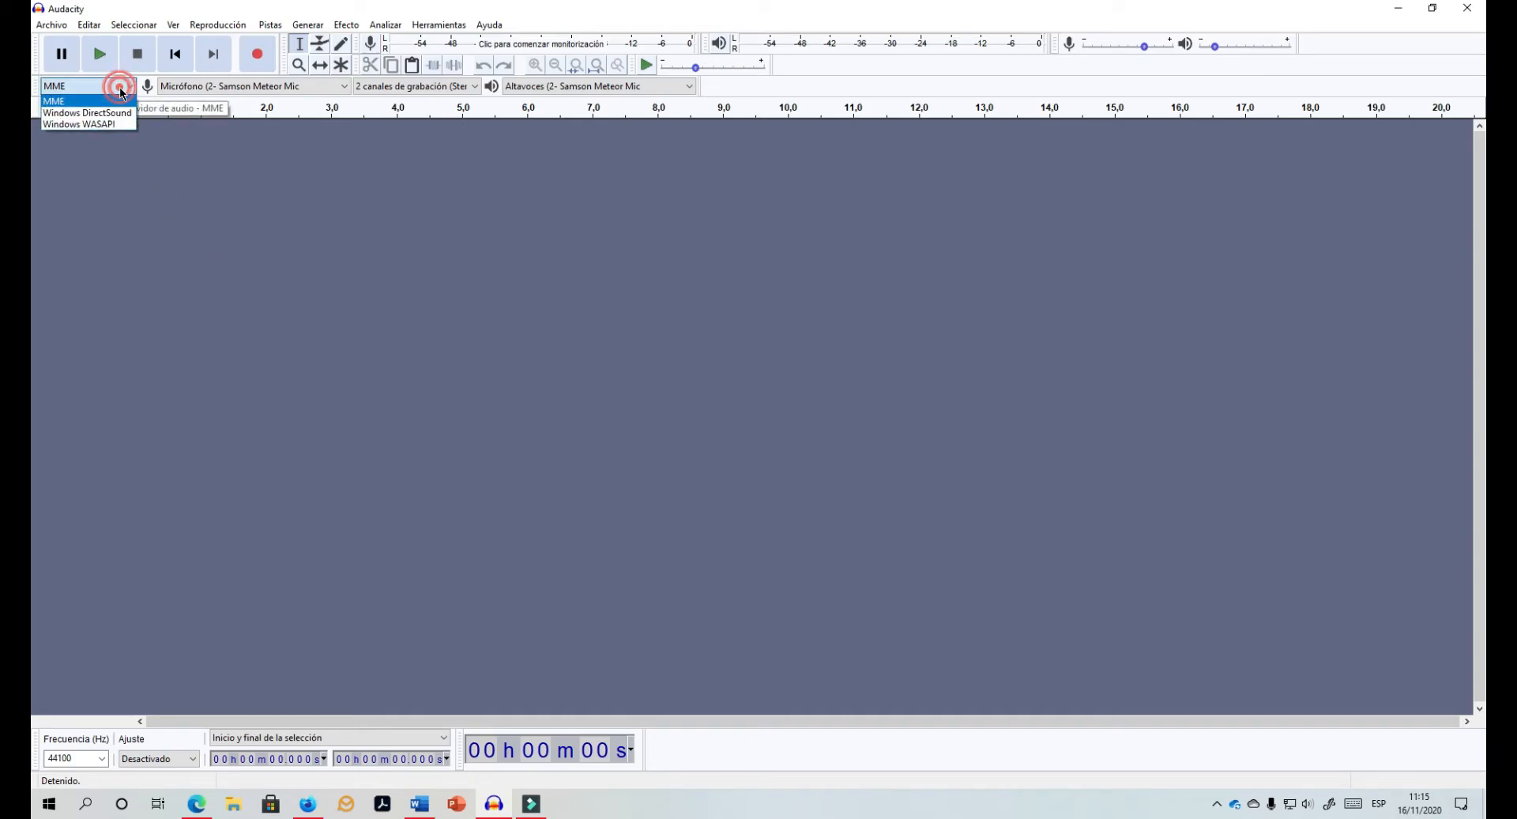
left_click(107, 129)
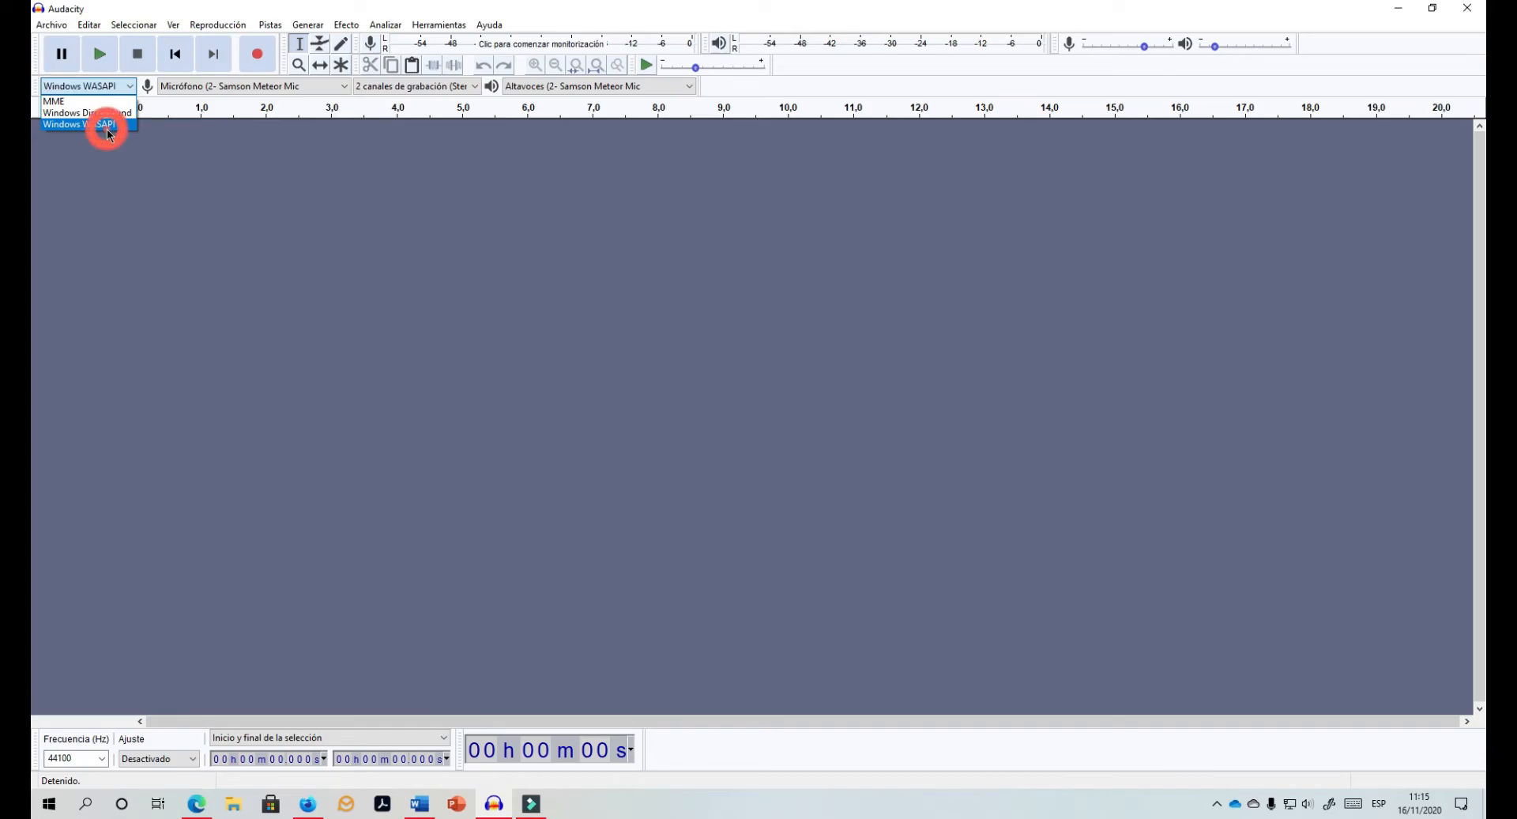
left_click(334, 84)
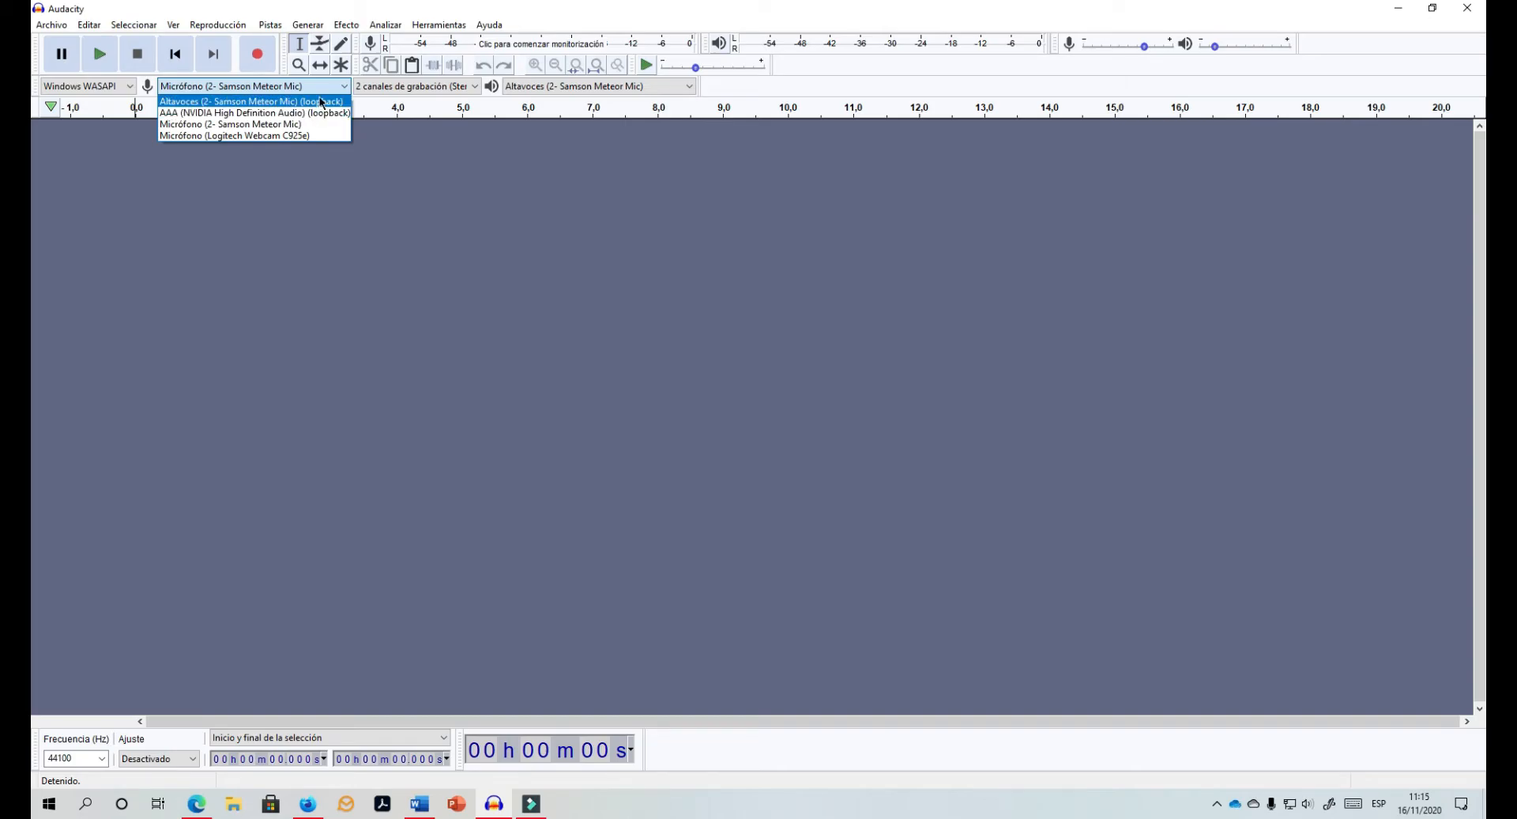
left_click(325, 102)
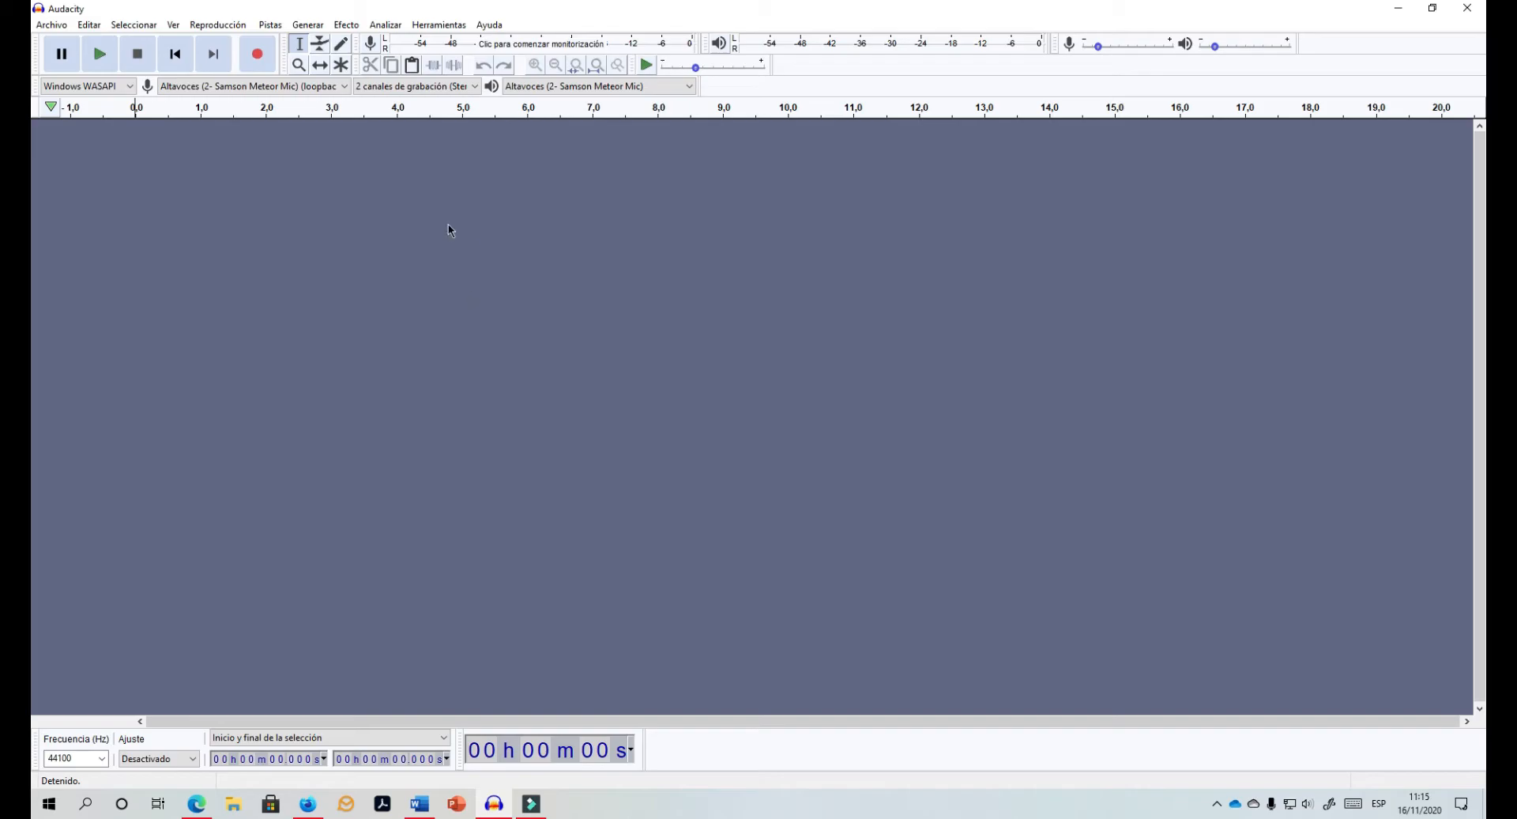
Step: Start a new recording in Audacity
left_click(260, 57)
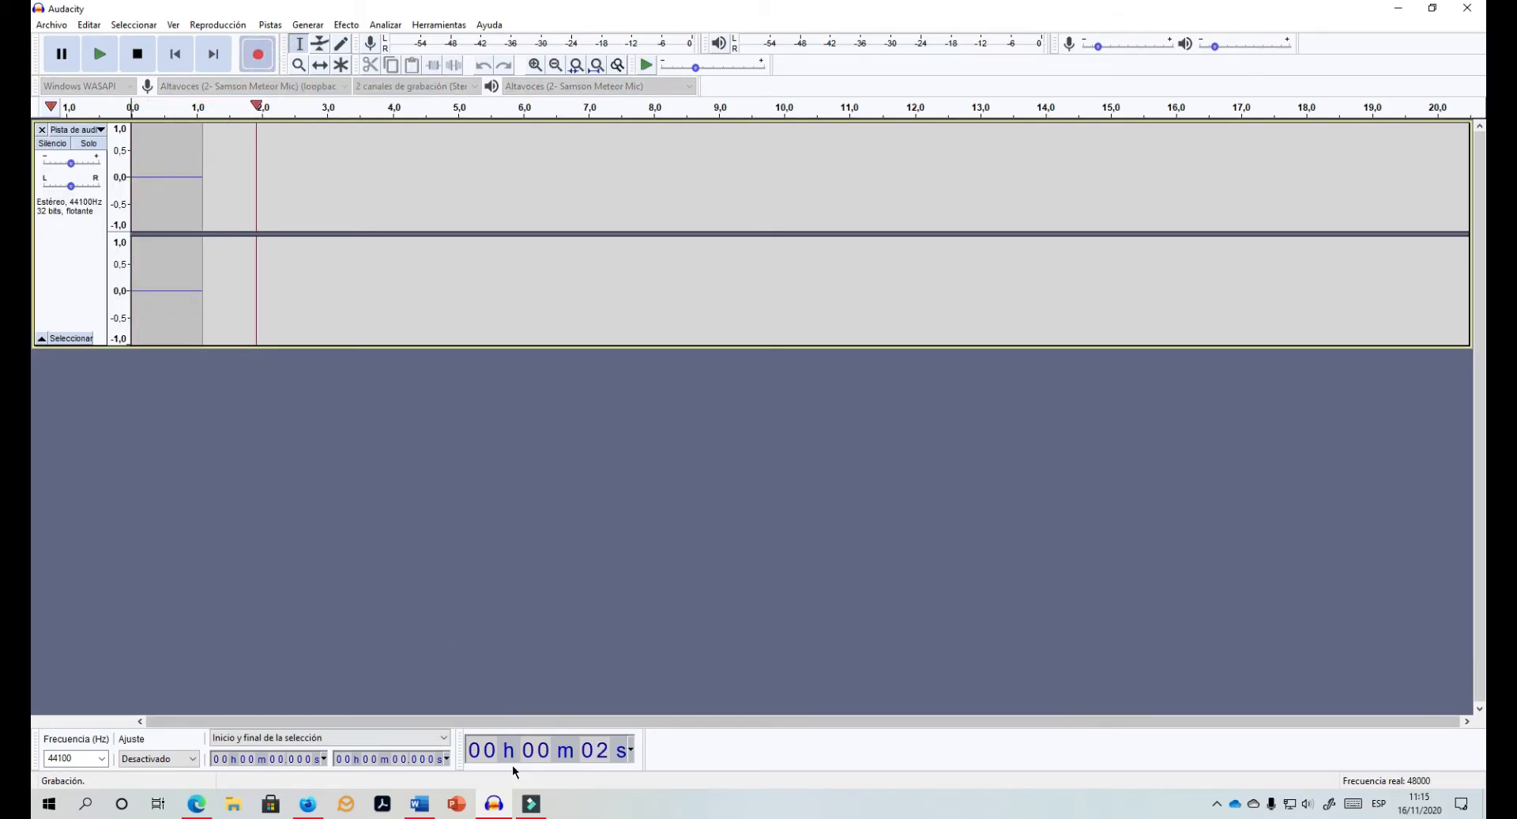
mouse_move(494, 804)
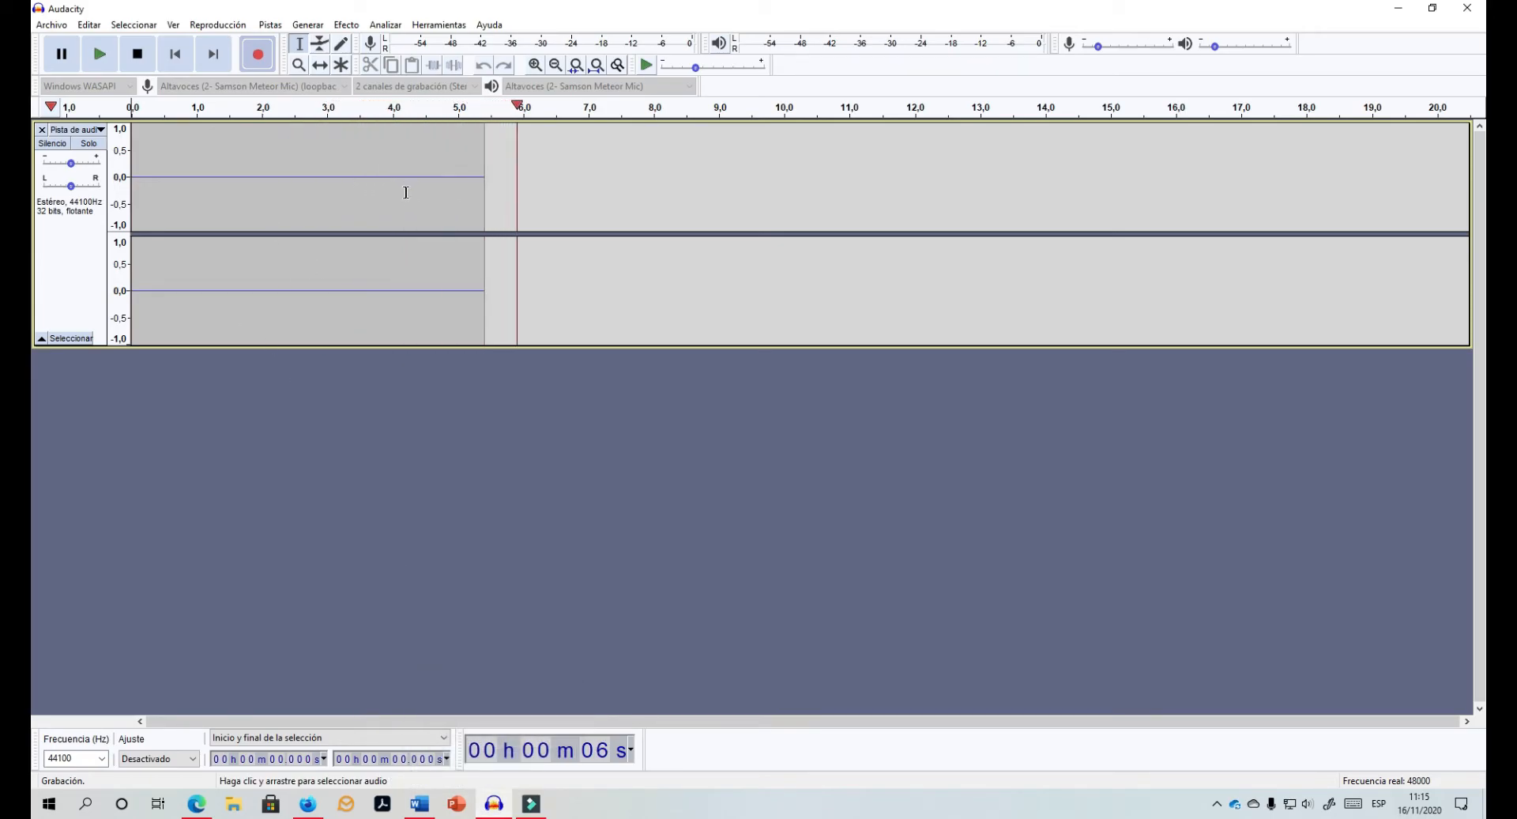
mouse_move(305, 804)
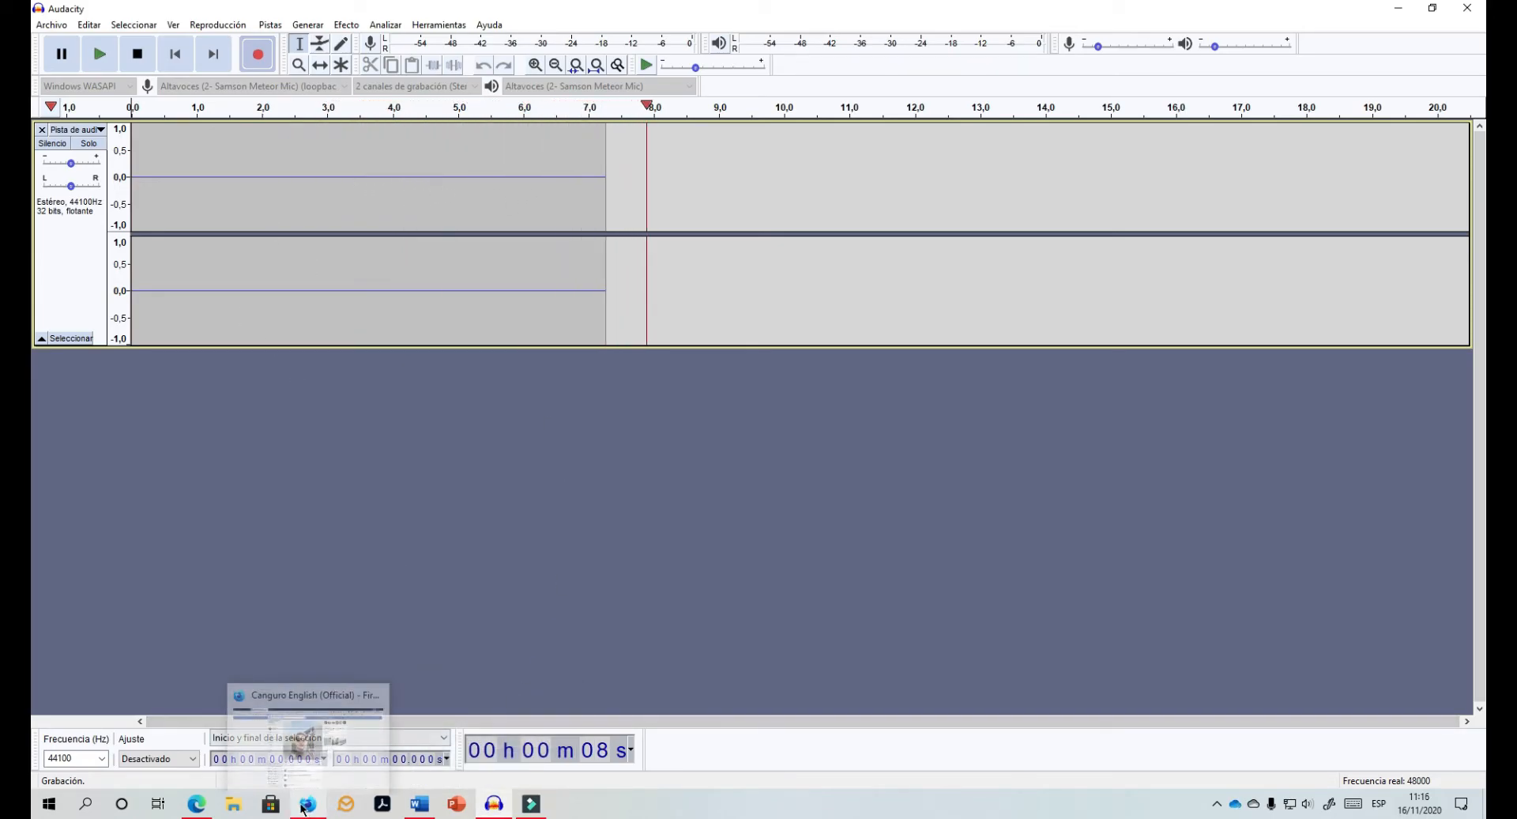
Step: Return to the review post, select the entire article text and start reading it aloud
left_click(200, 800)
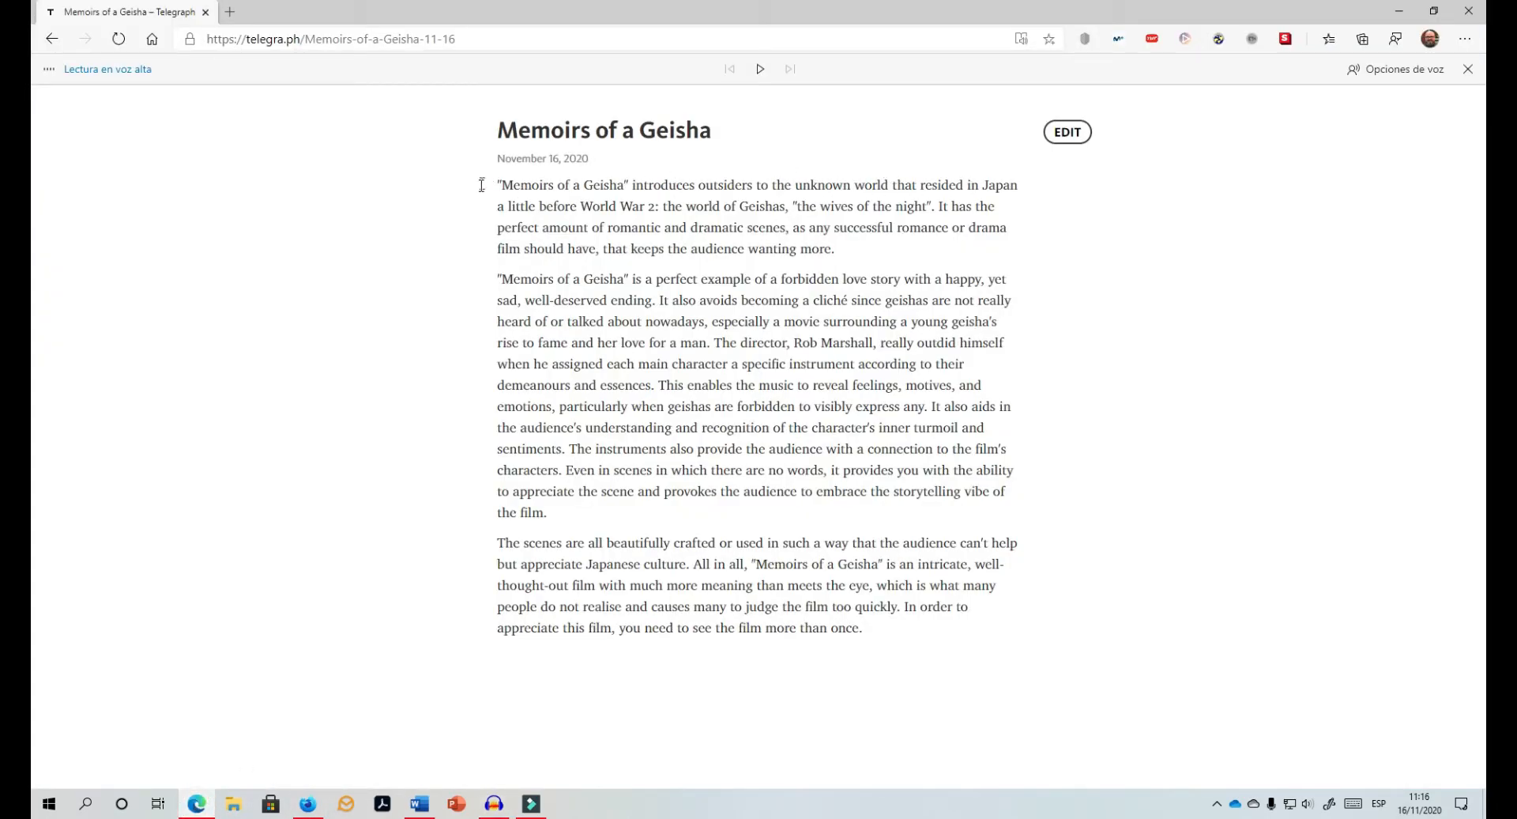
left_click_drag(493, 189, 899, 639)
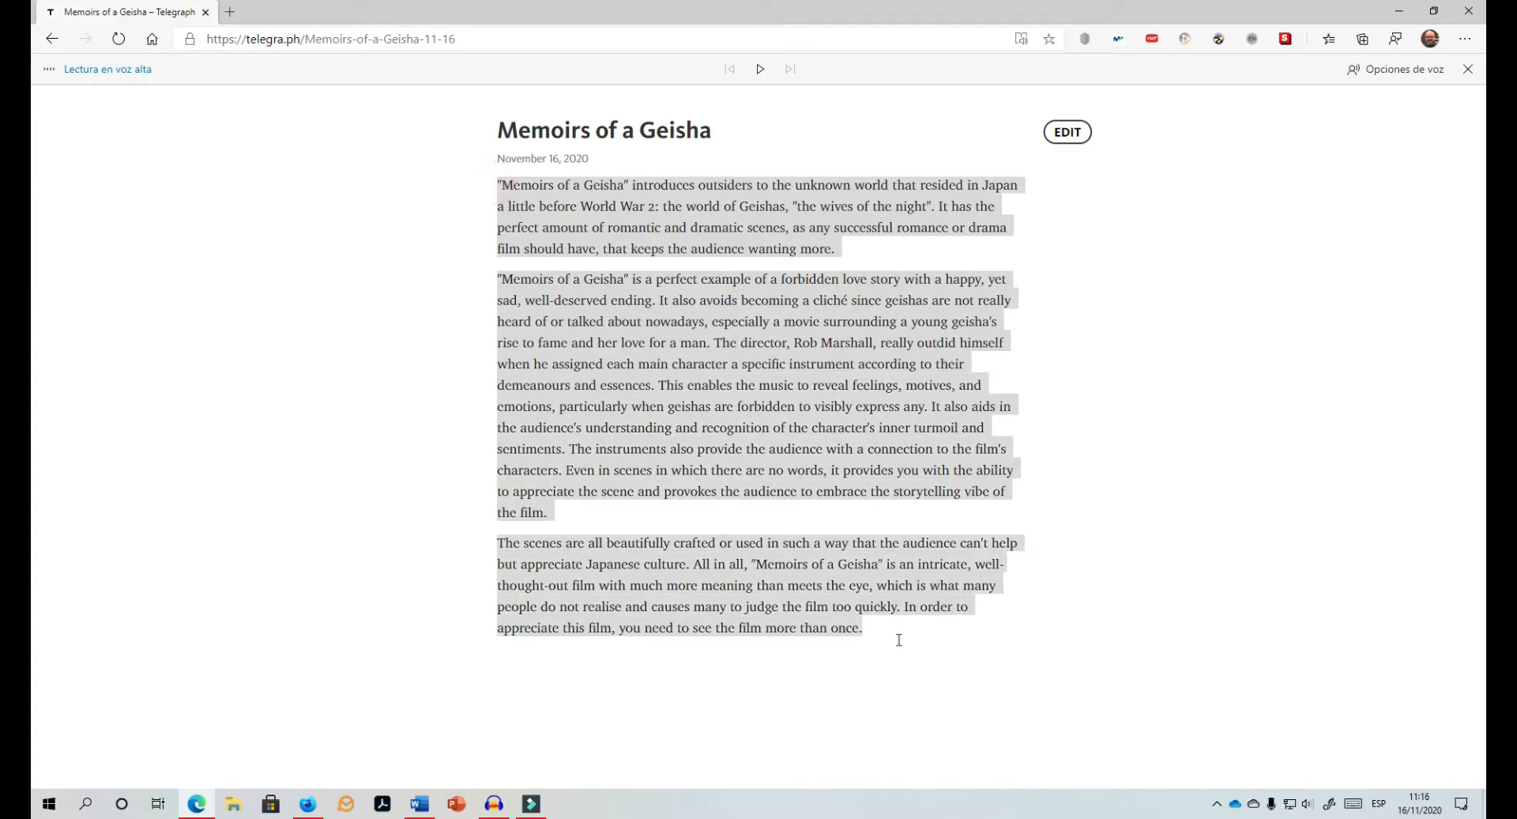
left_click(760, 69)
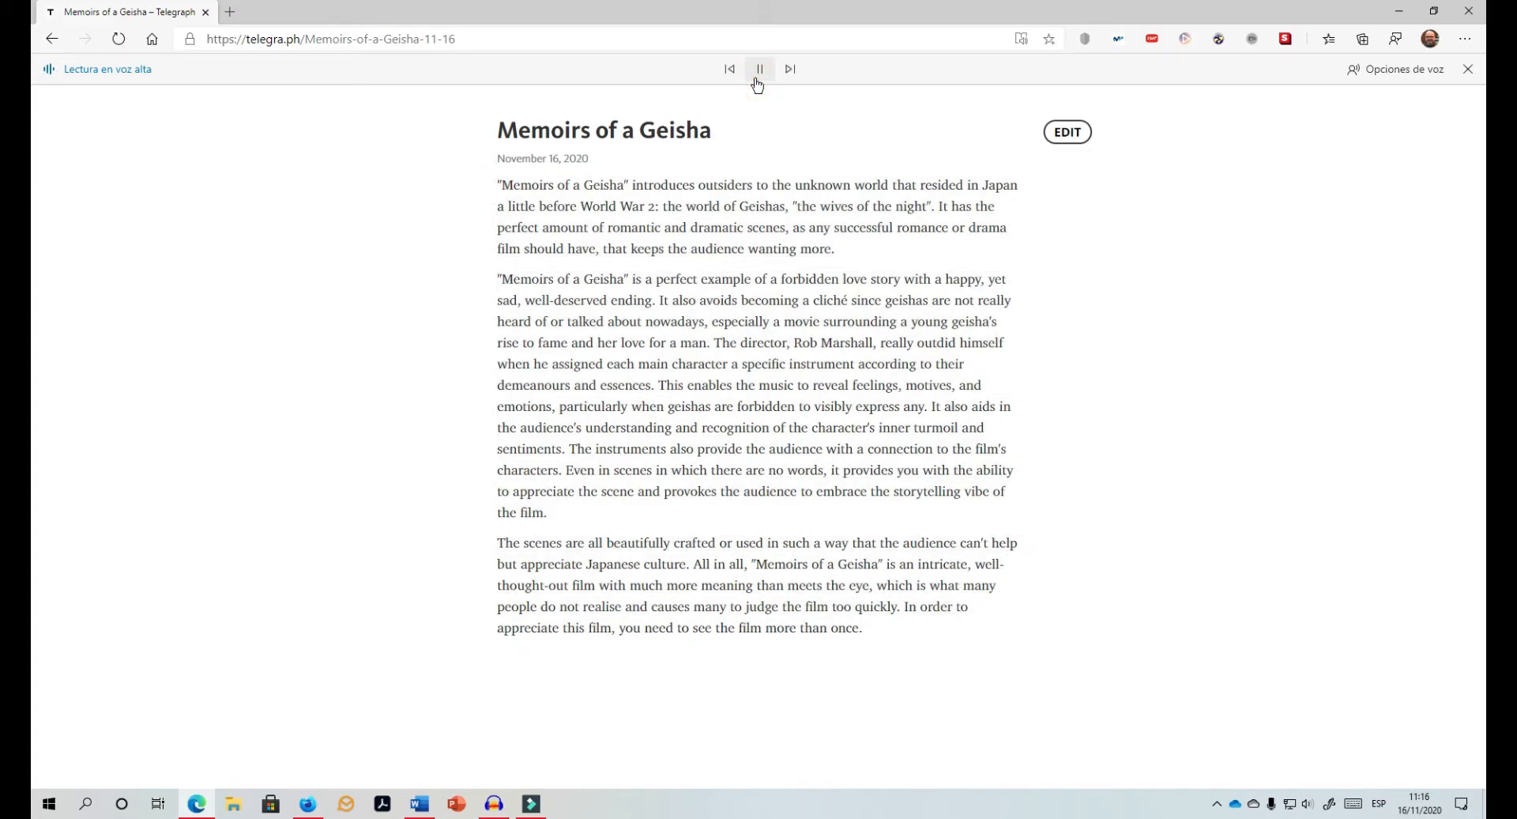
Step: Let the narration record in Audacity, then pause the read-aloud and stop the recording
left_click(493, 803)
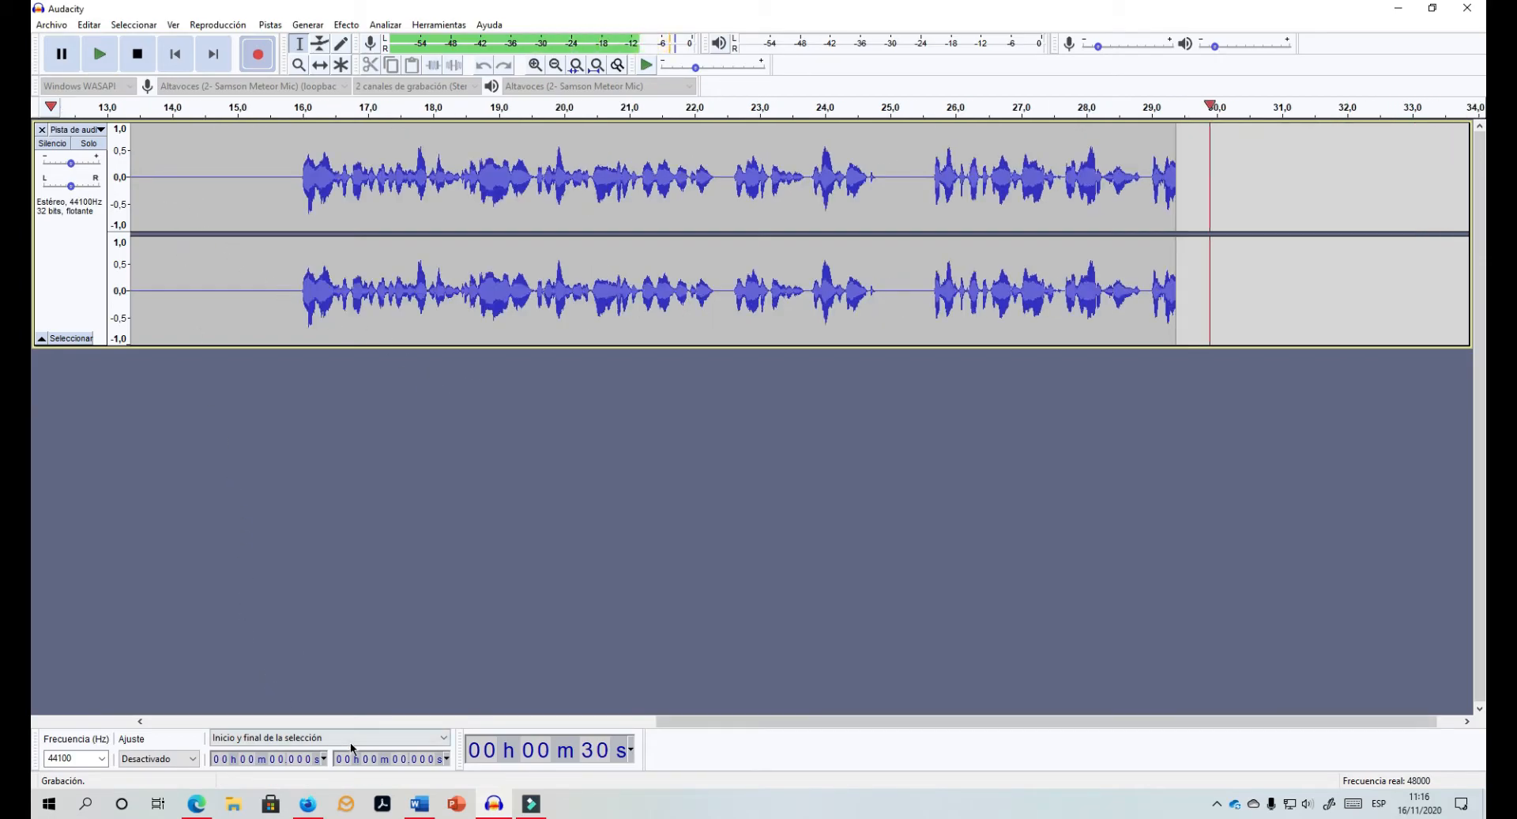
mouse_move(197, 804)
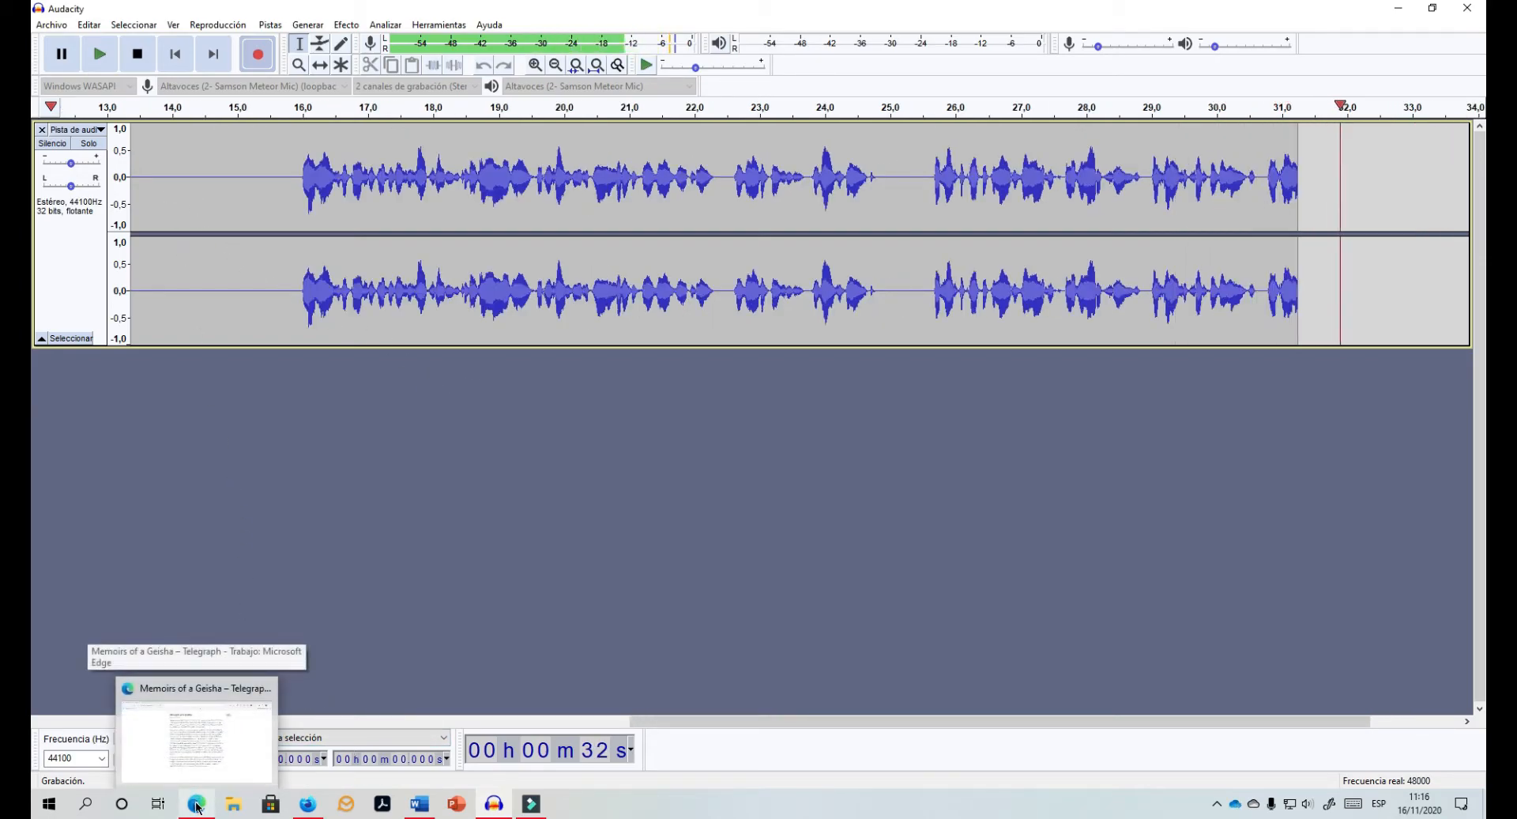
right_click(197, 804)
left_click(445, 595)
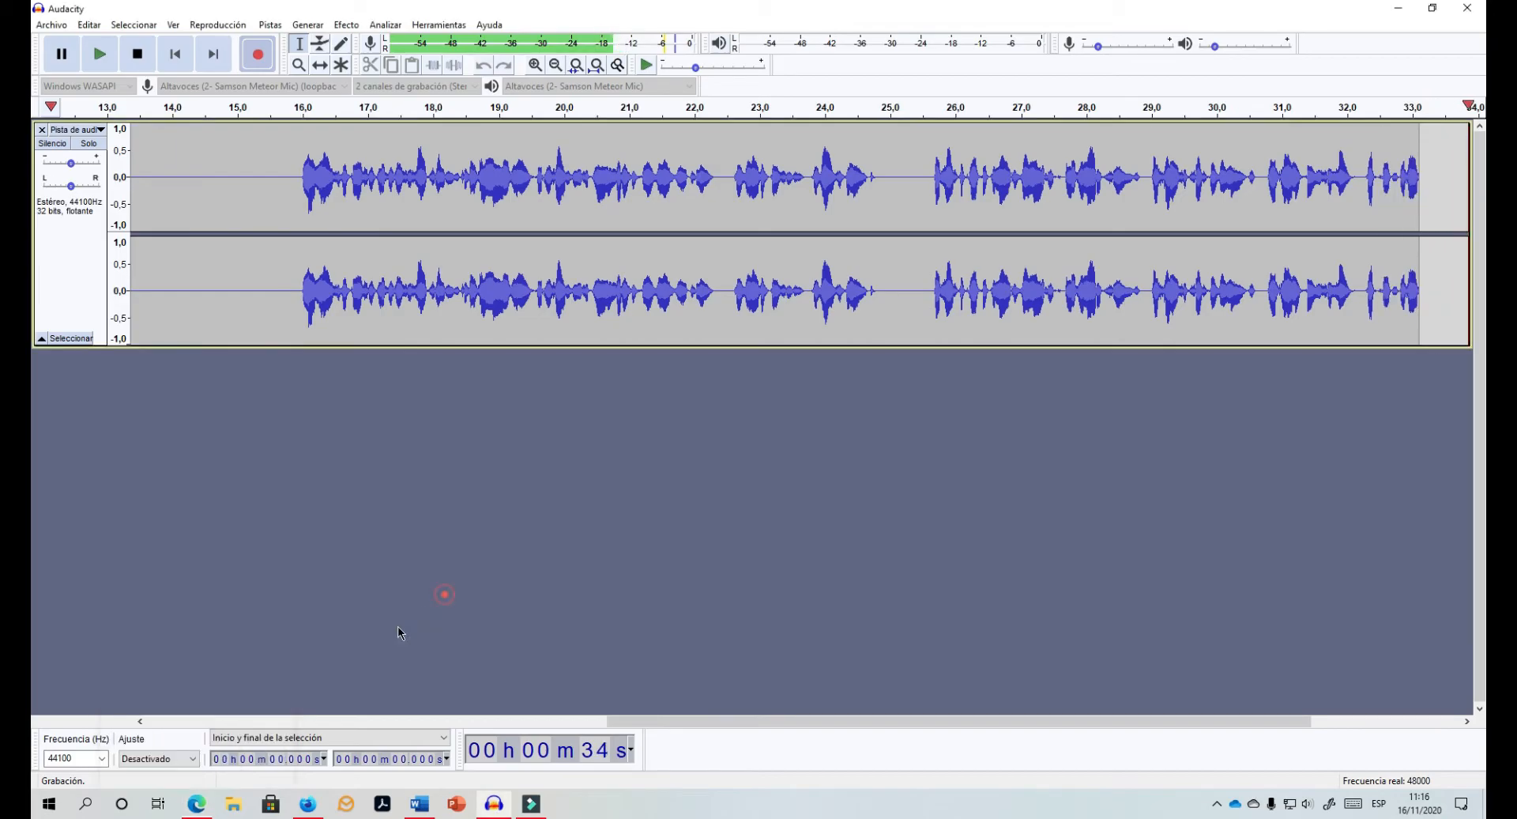
left_click(197, 802)
left_click(761, 69)
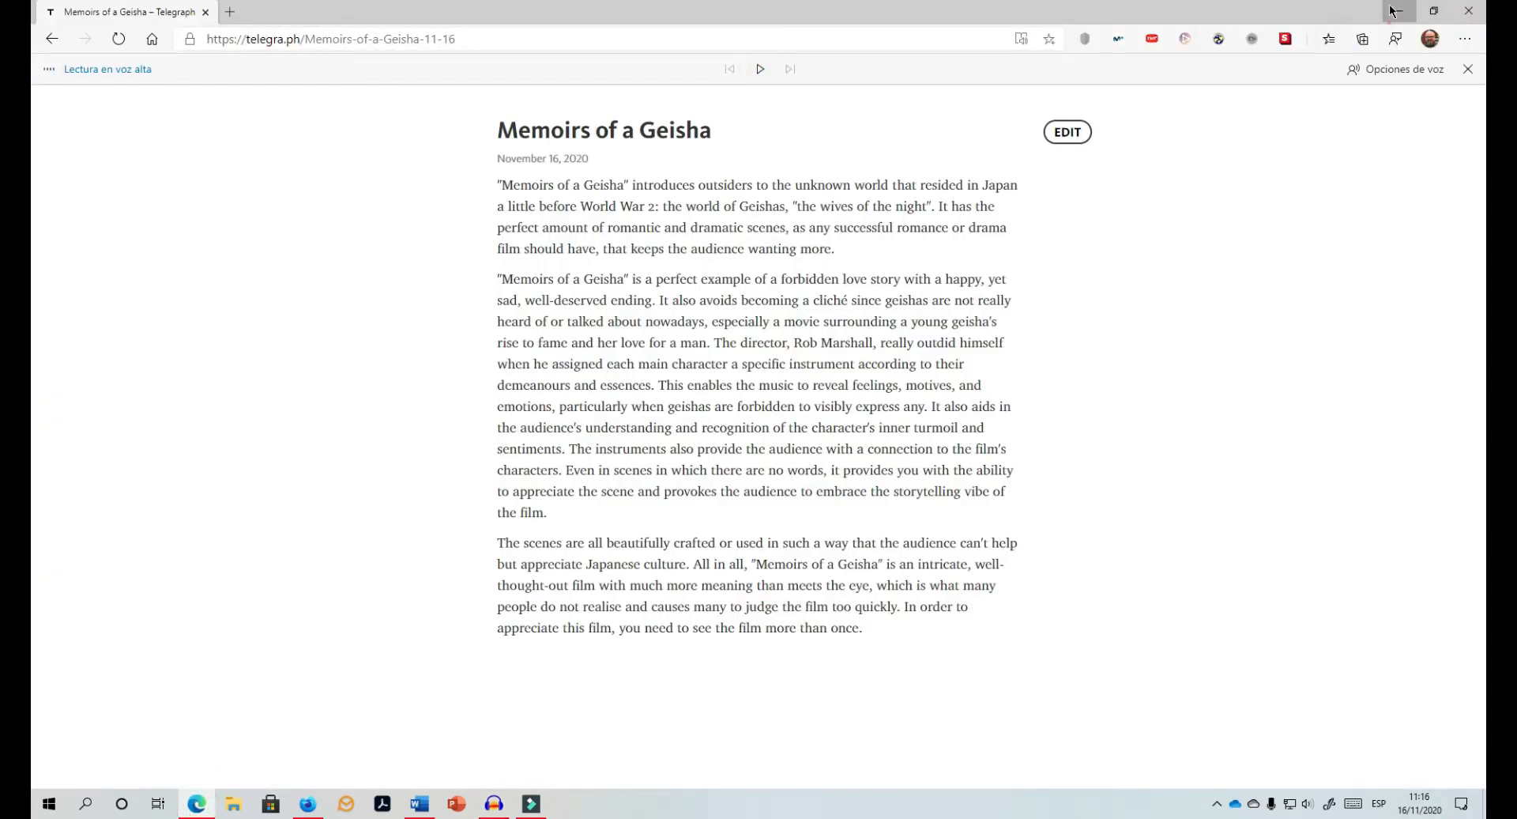
left_click(1395, 10)
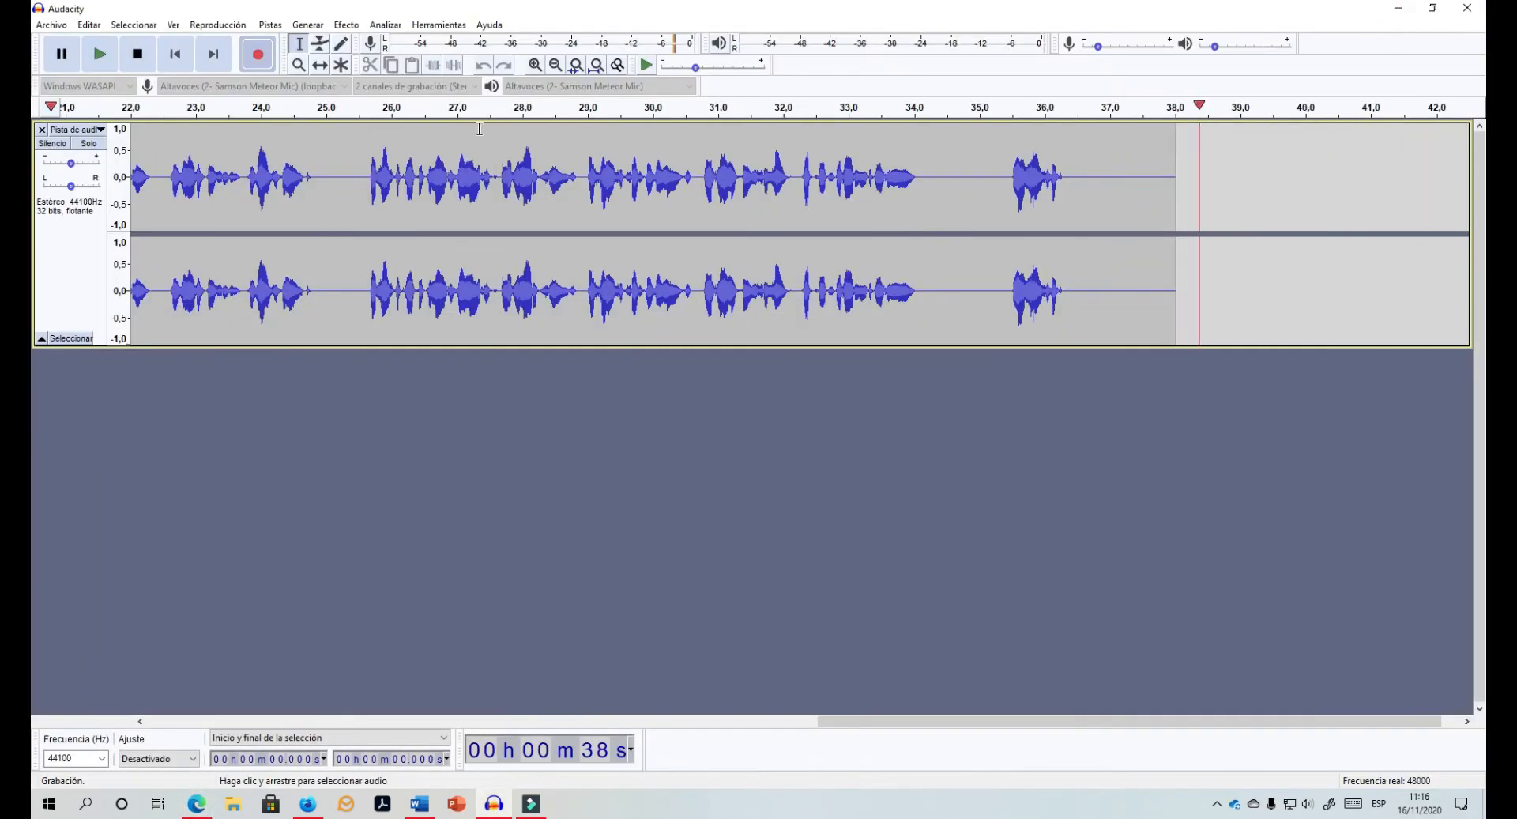
left_click(138, 55)
Step: Delete the roughly 16-second silence before the narration and play back the trimmed recording
left_click_drag(821, 724, 193, 658)
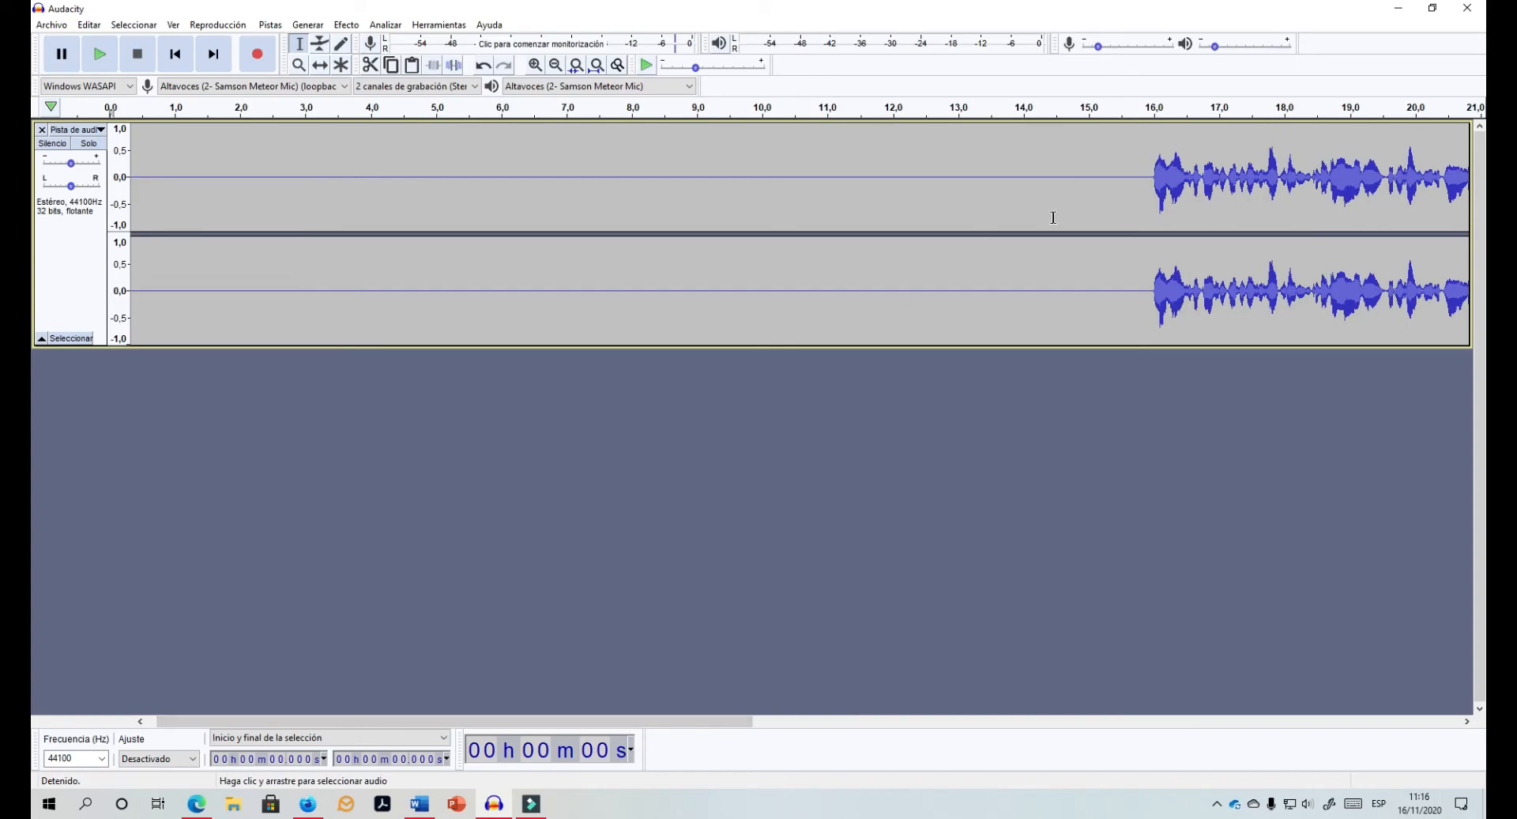
left_click_drag(1149, 190, 33, 147)
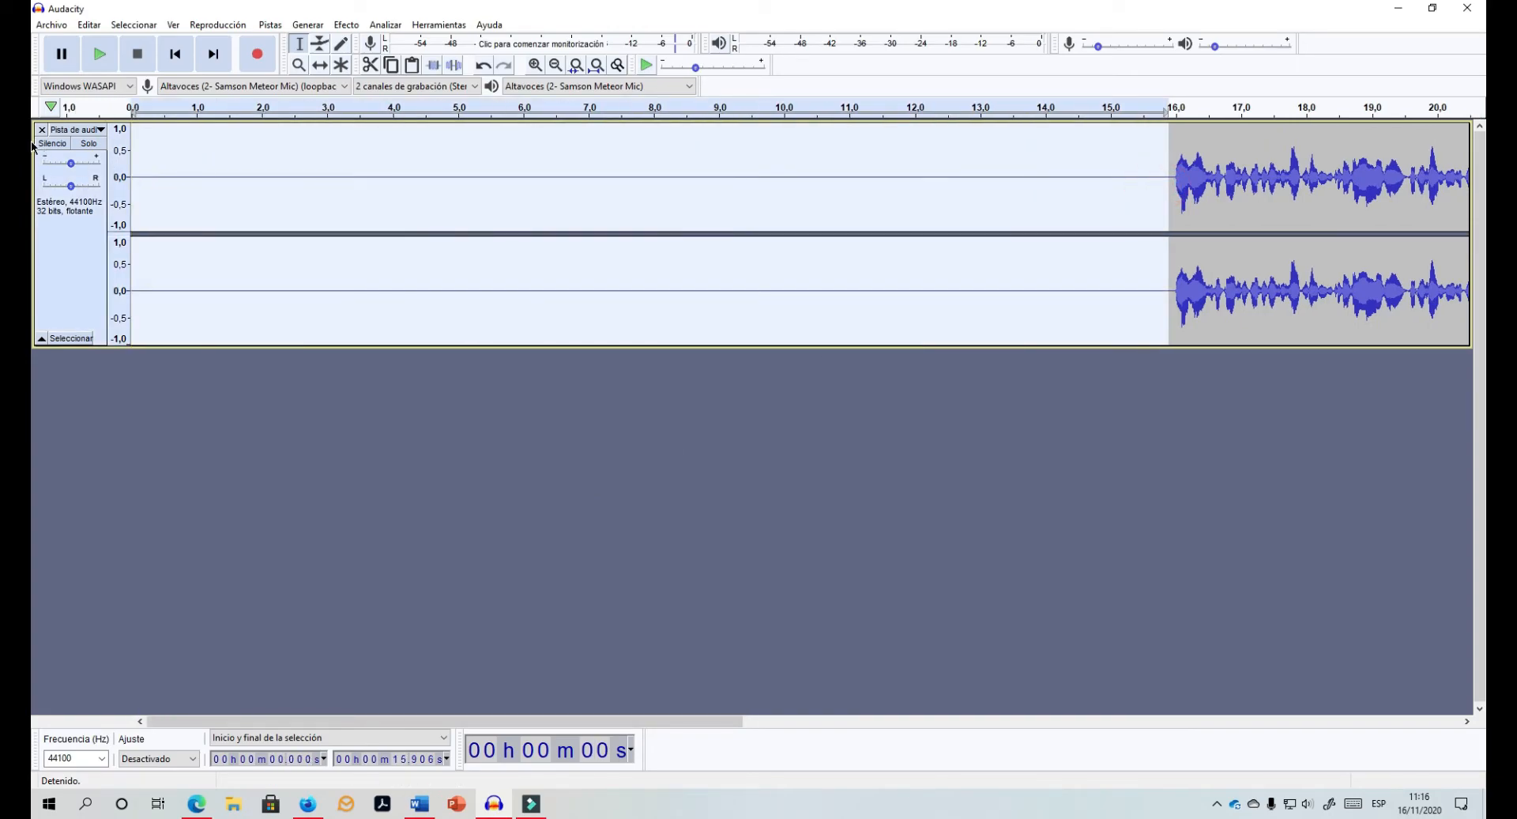
key("Delete")
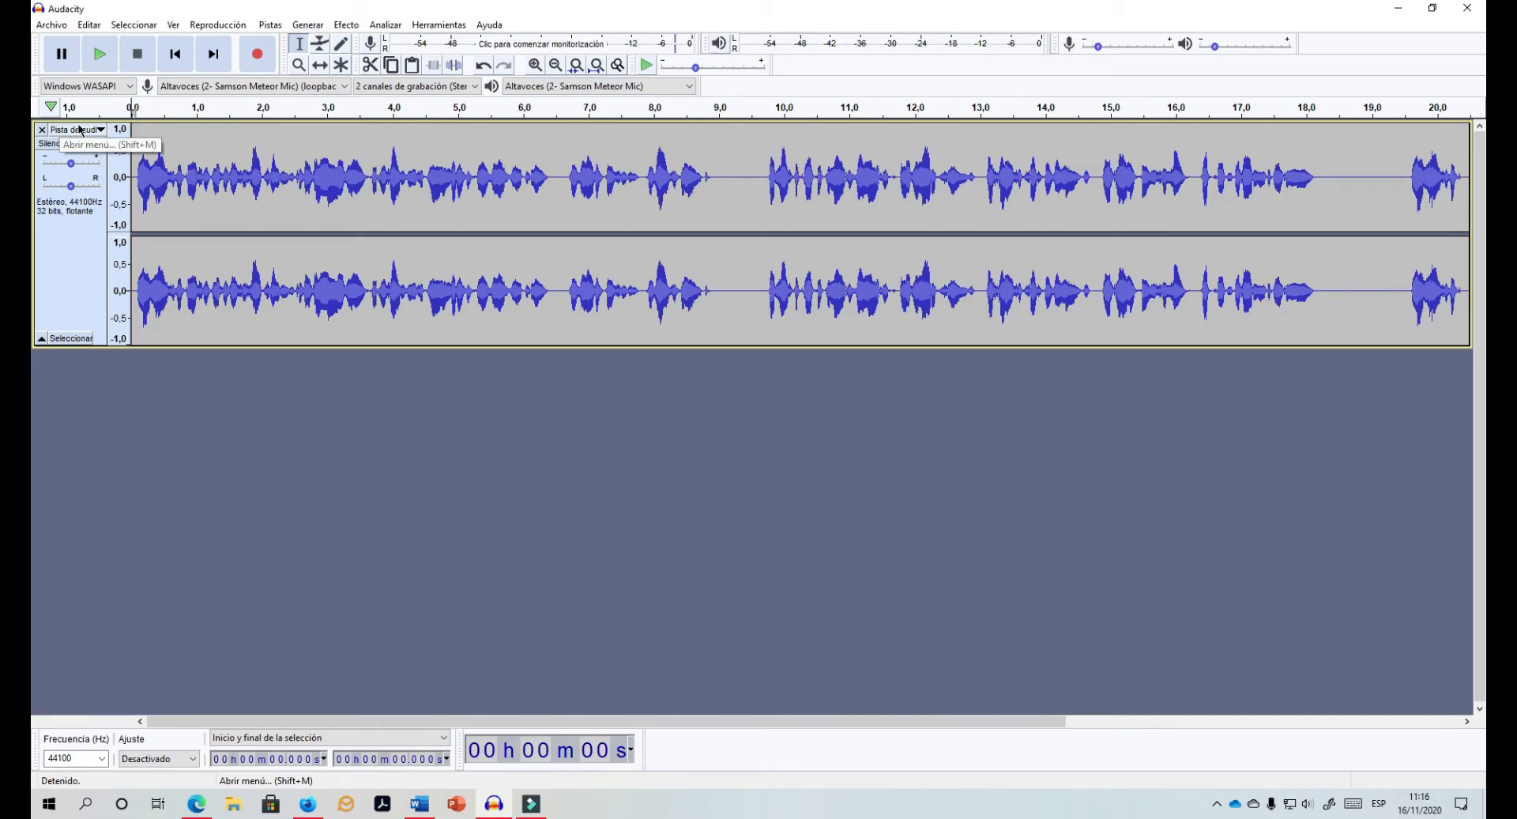
left_click(86, 65)
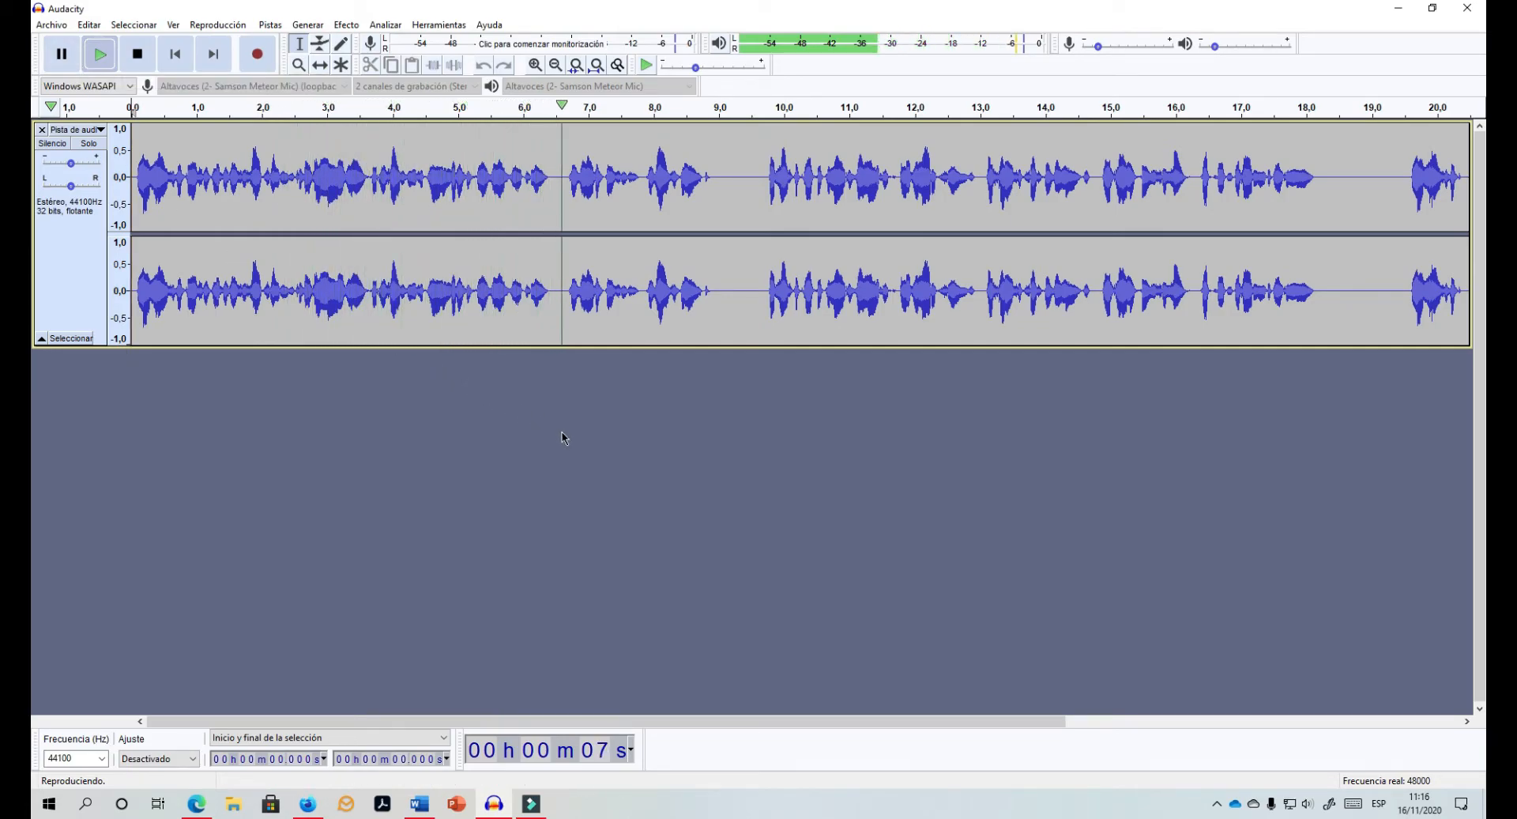
left_click(136, 53)
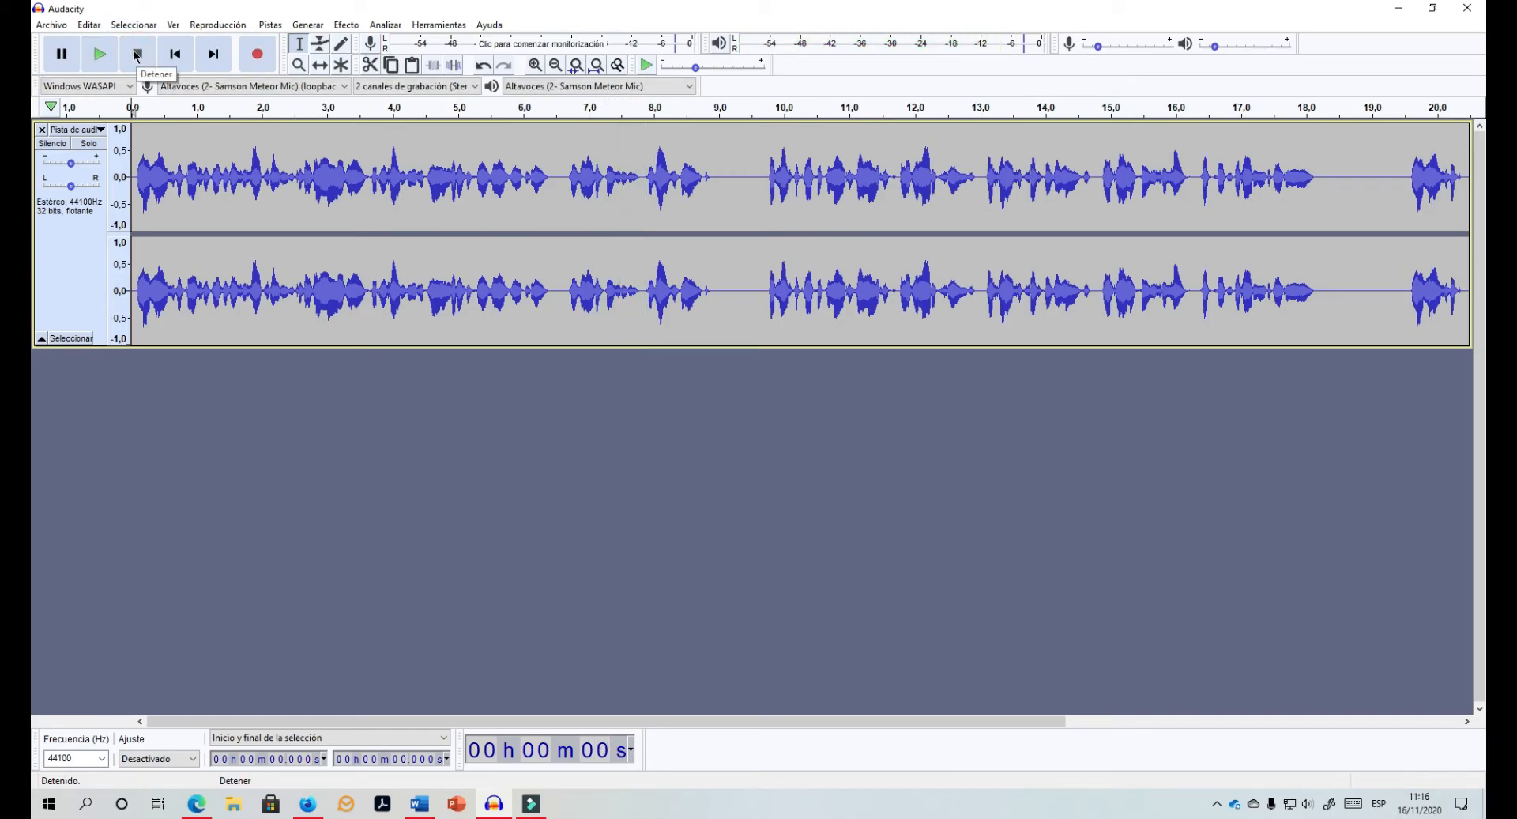
Step: Export the recording as an MP3 file named Voiceover.mp3 and dismiss the metadata tags dialog
left_click(45, 28)
mouse_move(158, 137)
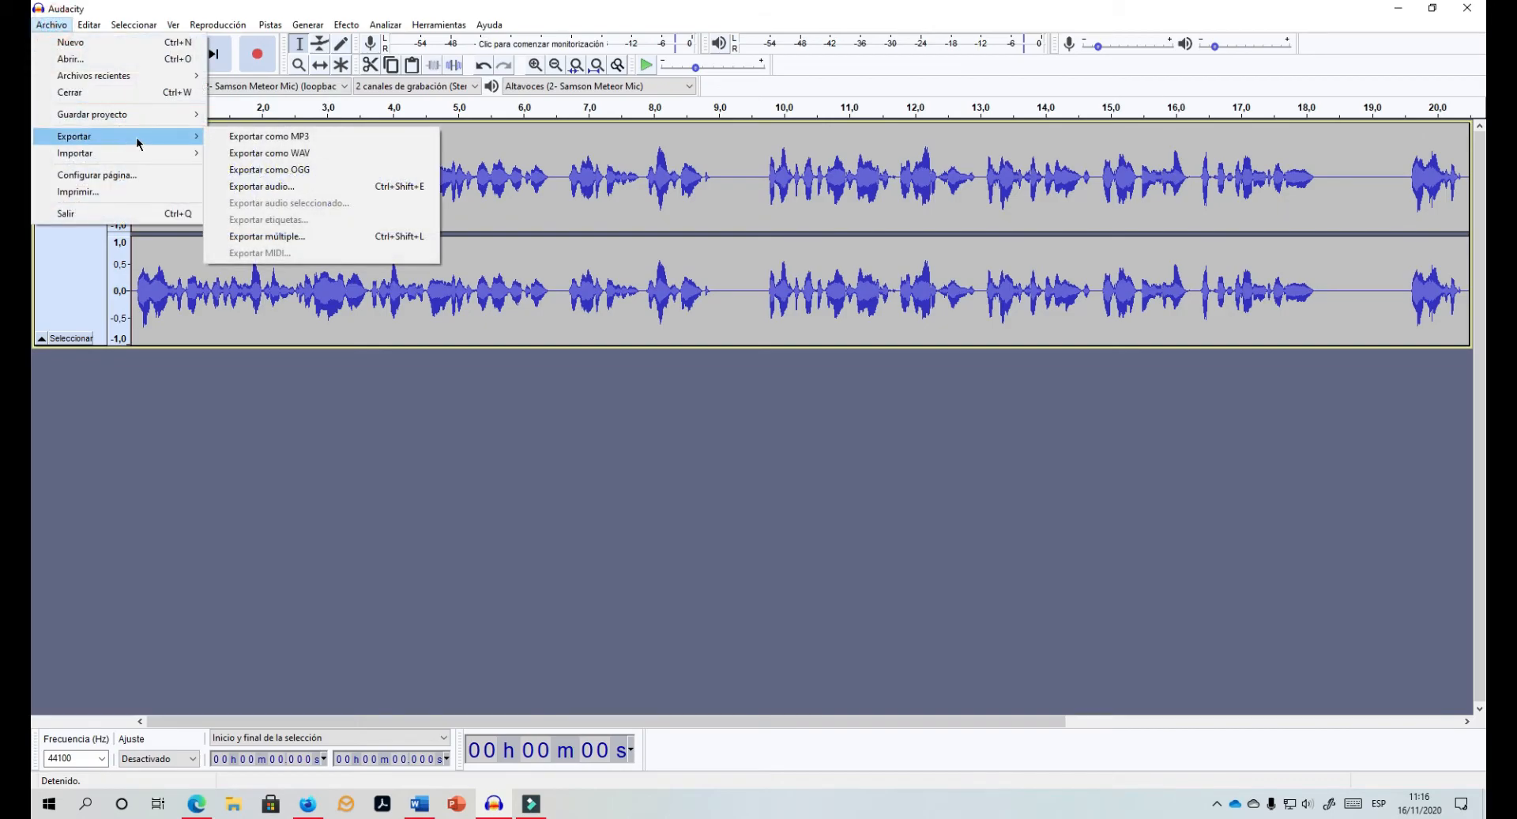
left_click(299, 139)
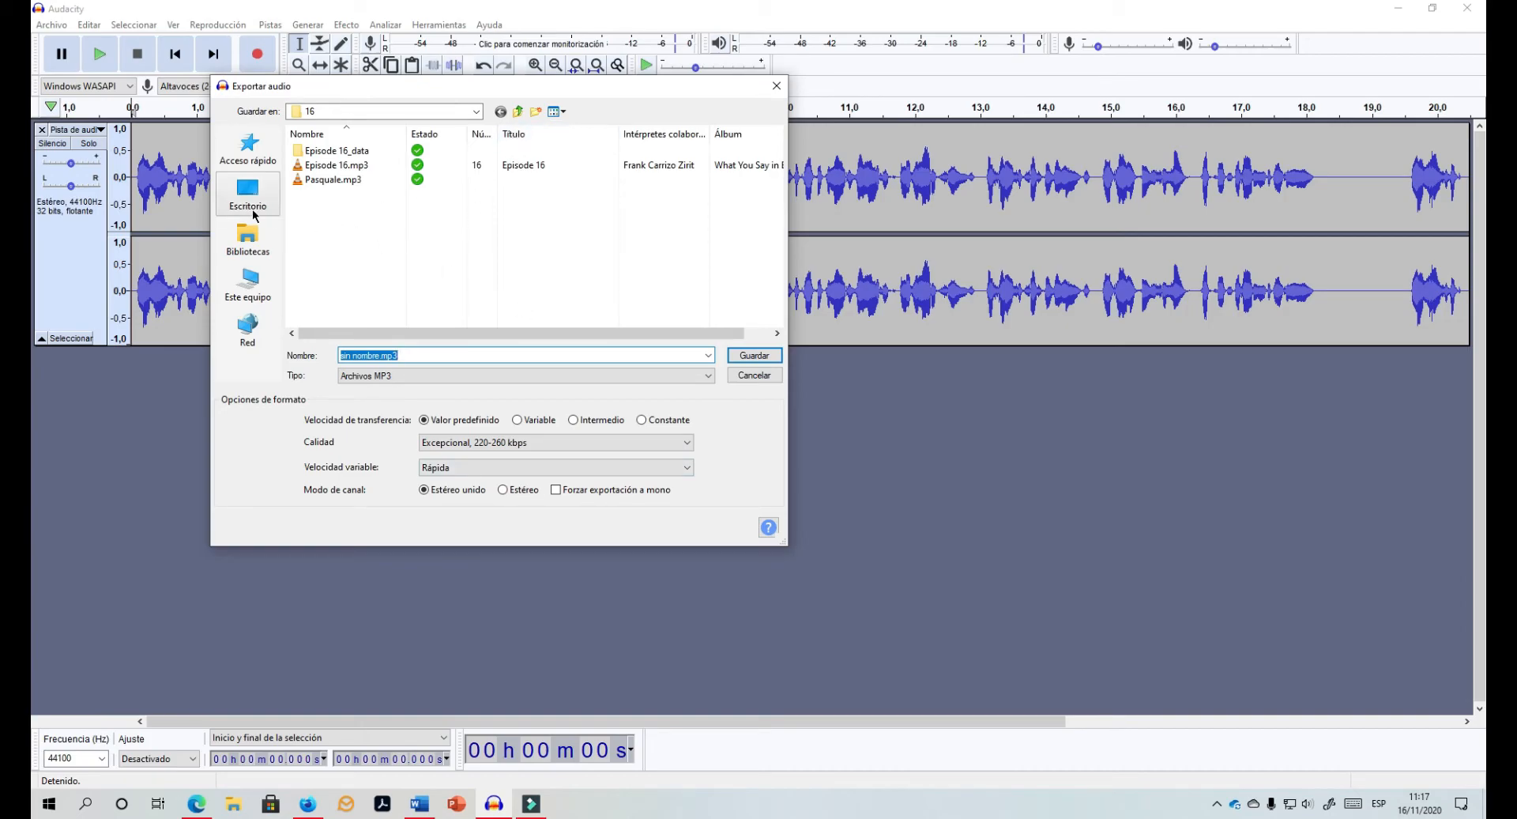
left_click(383, 356)
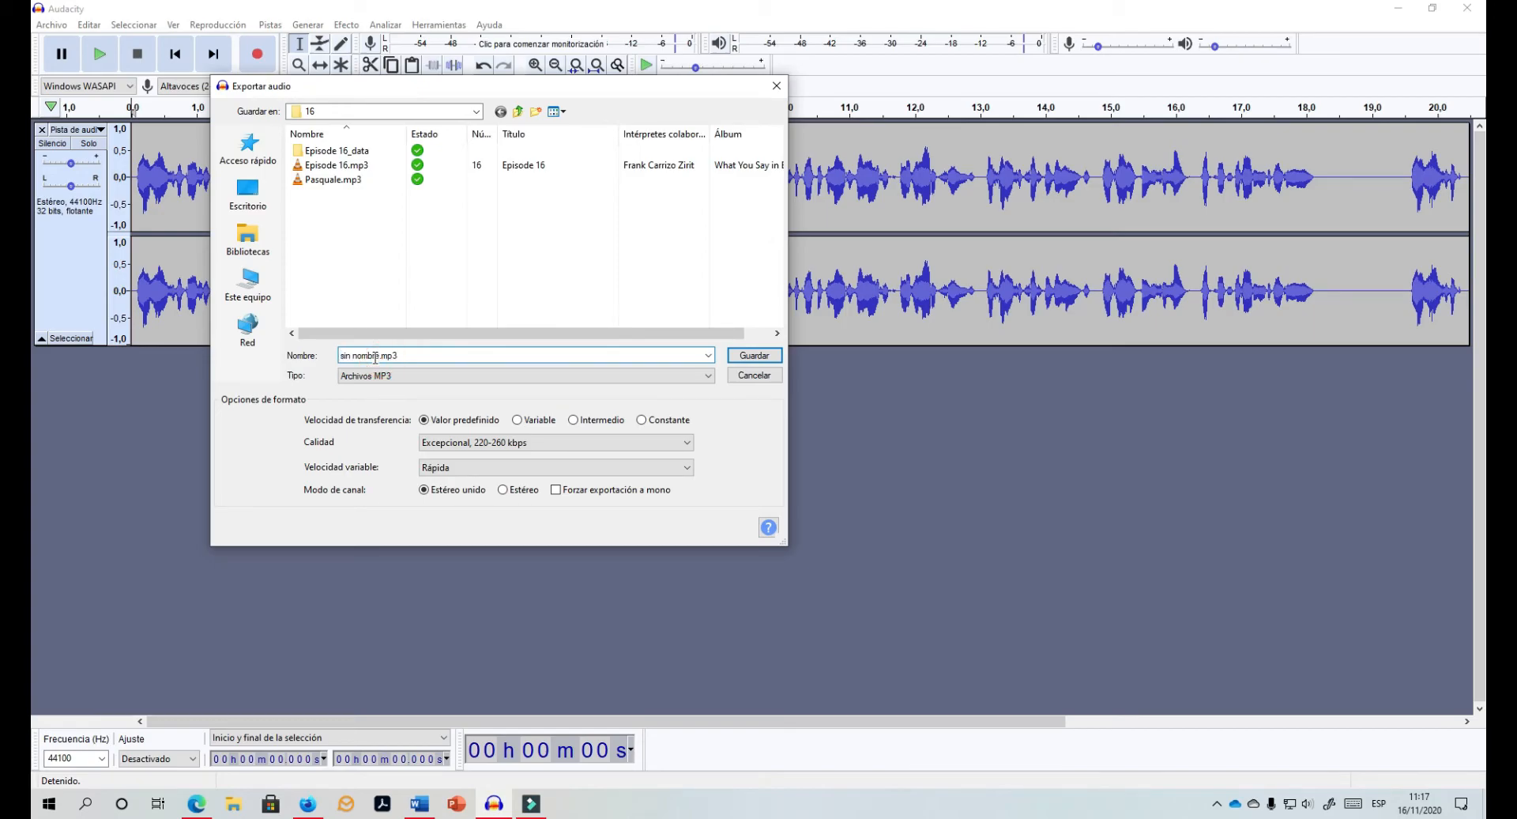
double_click(380, 355)
type("Voiceover")
left_click(745, 358)
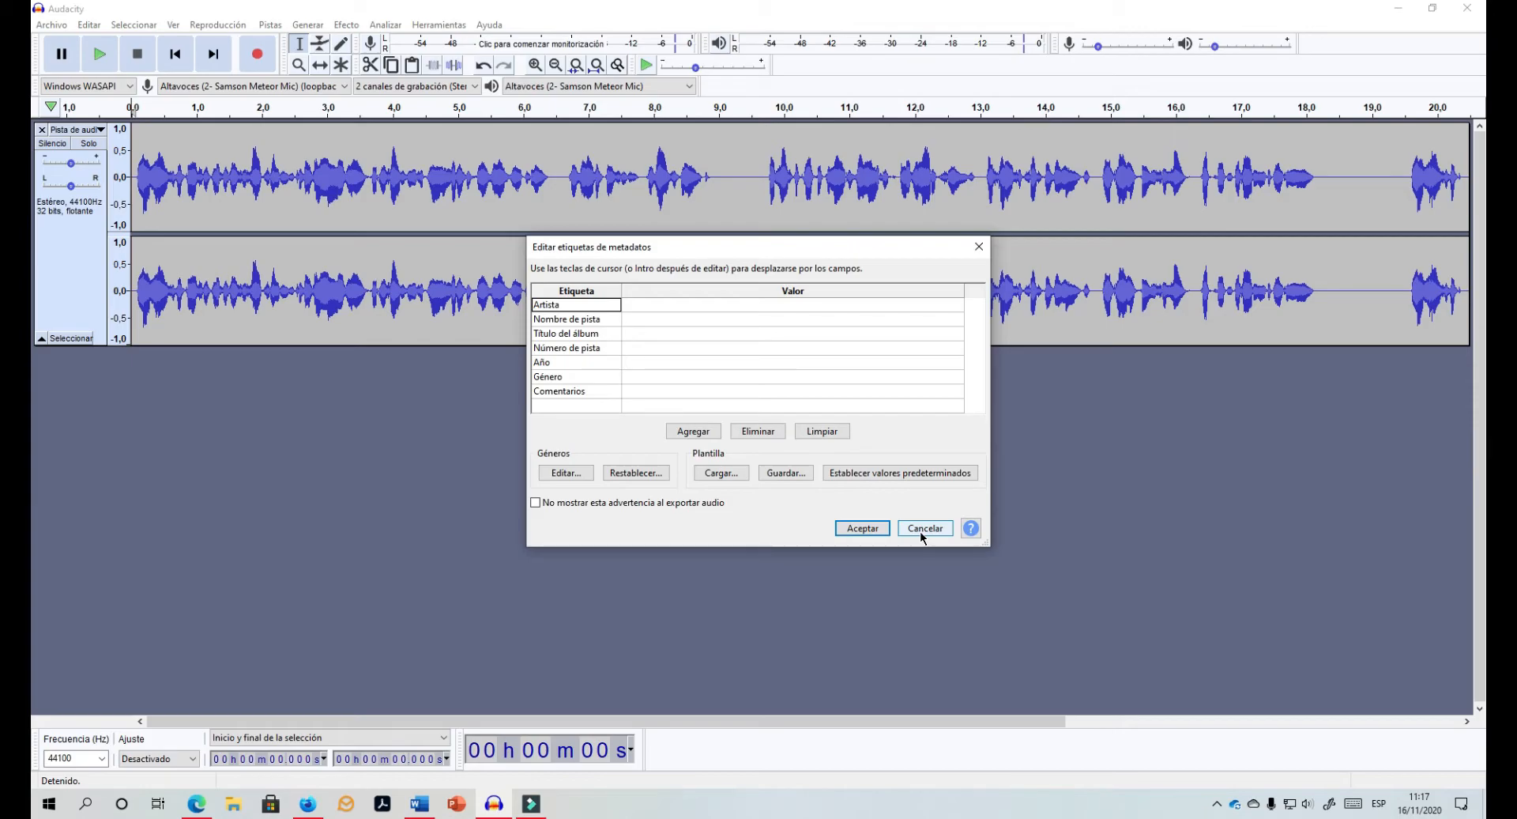
left_click(921, 529)
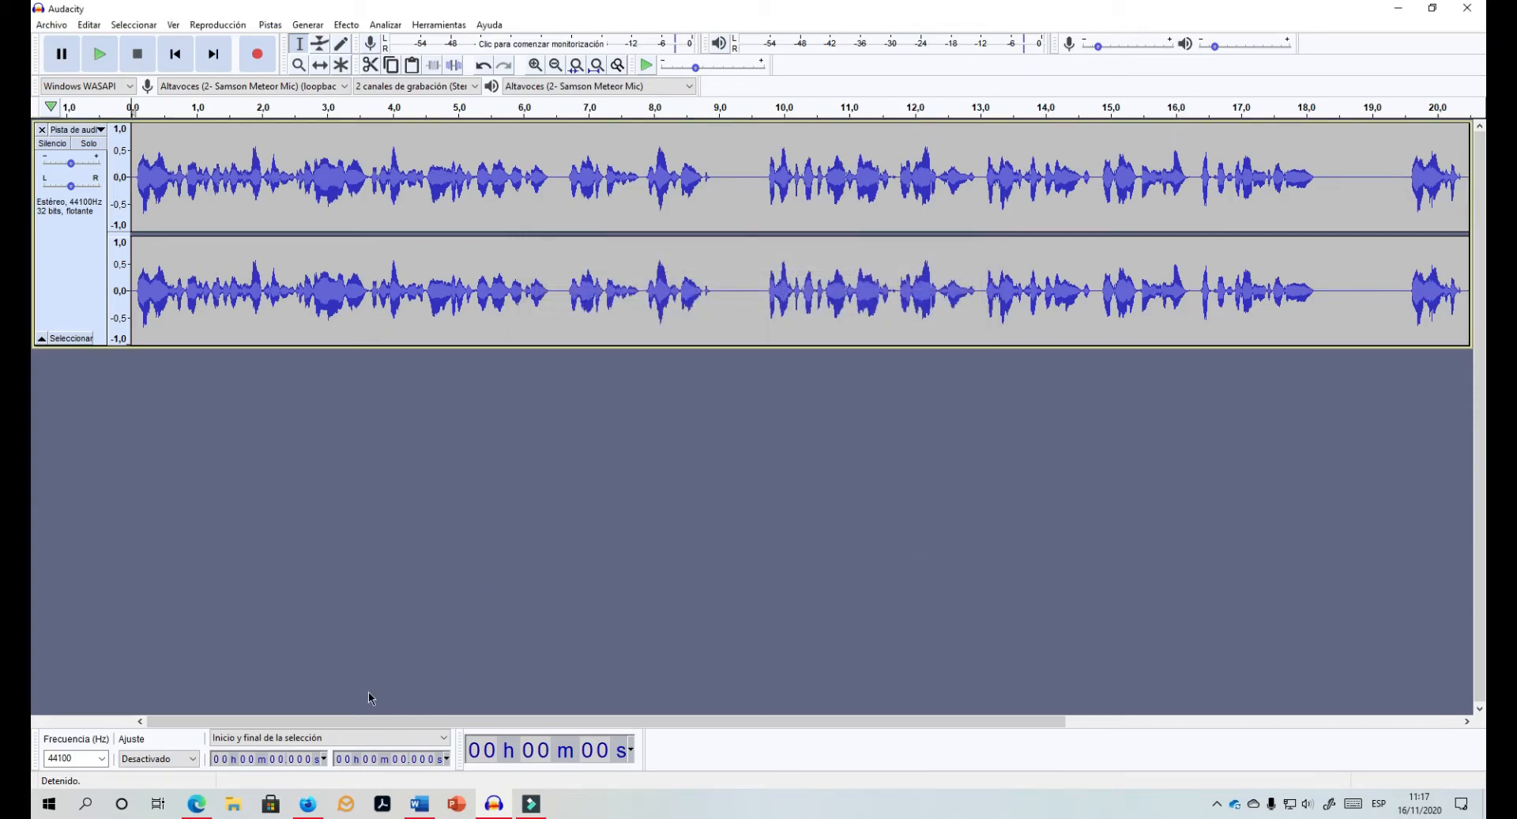
Step: Lower the read-aloud speed to just below Normal in the voice options
left_click(196, 804)
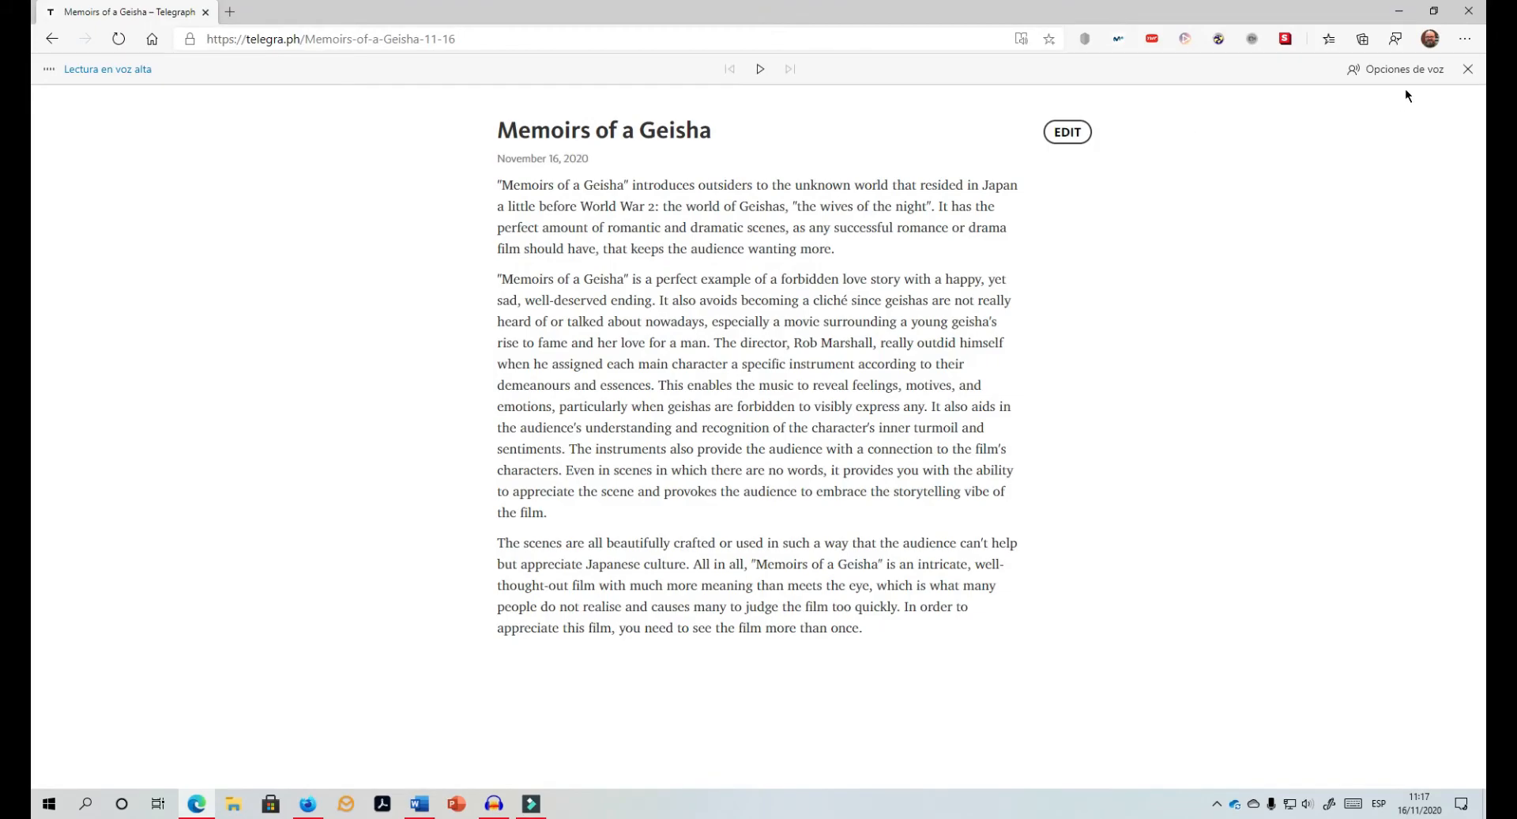
left_click(1396, 68)
left_click_drag(1376, 125, 1295, 135)
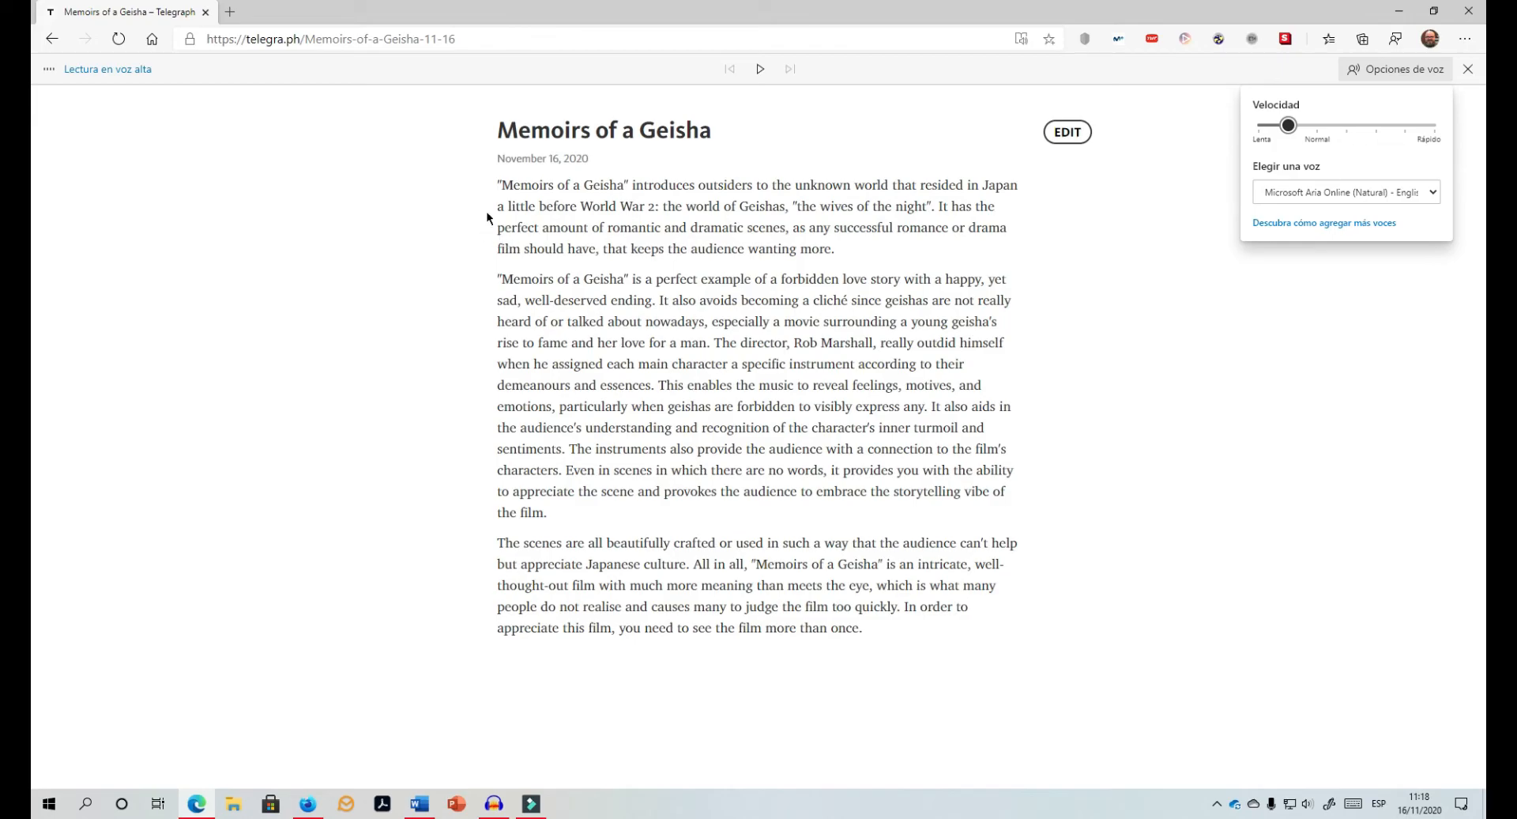
Step: Select the first paragraph, play it aloud at the slower speed and pause
left_click_drag(491, 187, 915, 278)
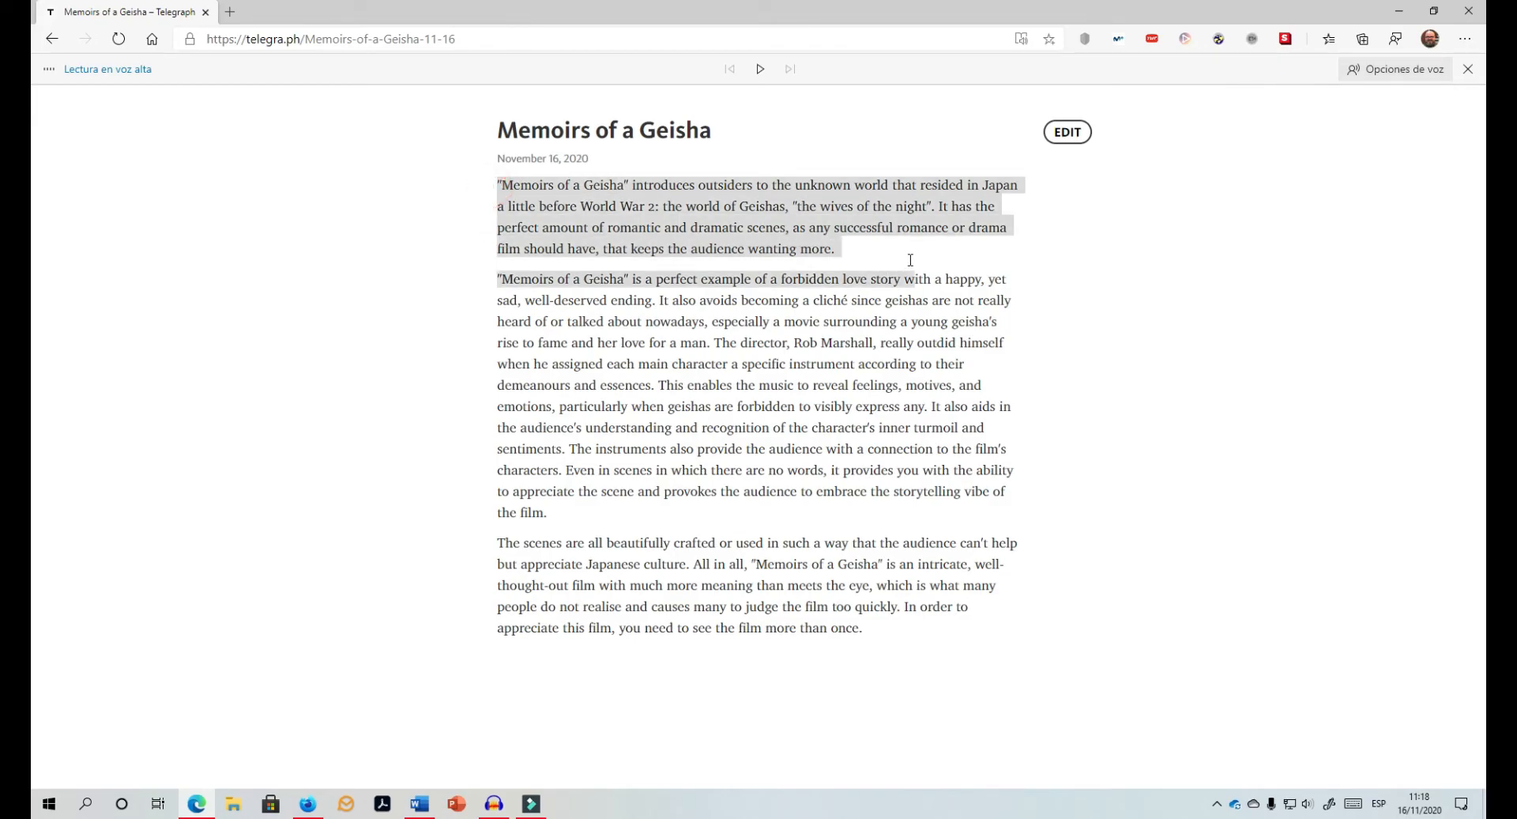
left_click(761, 70)
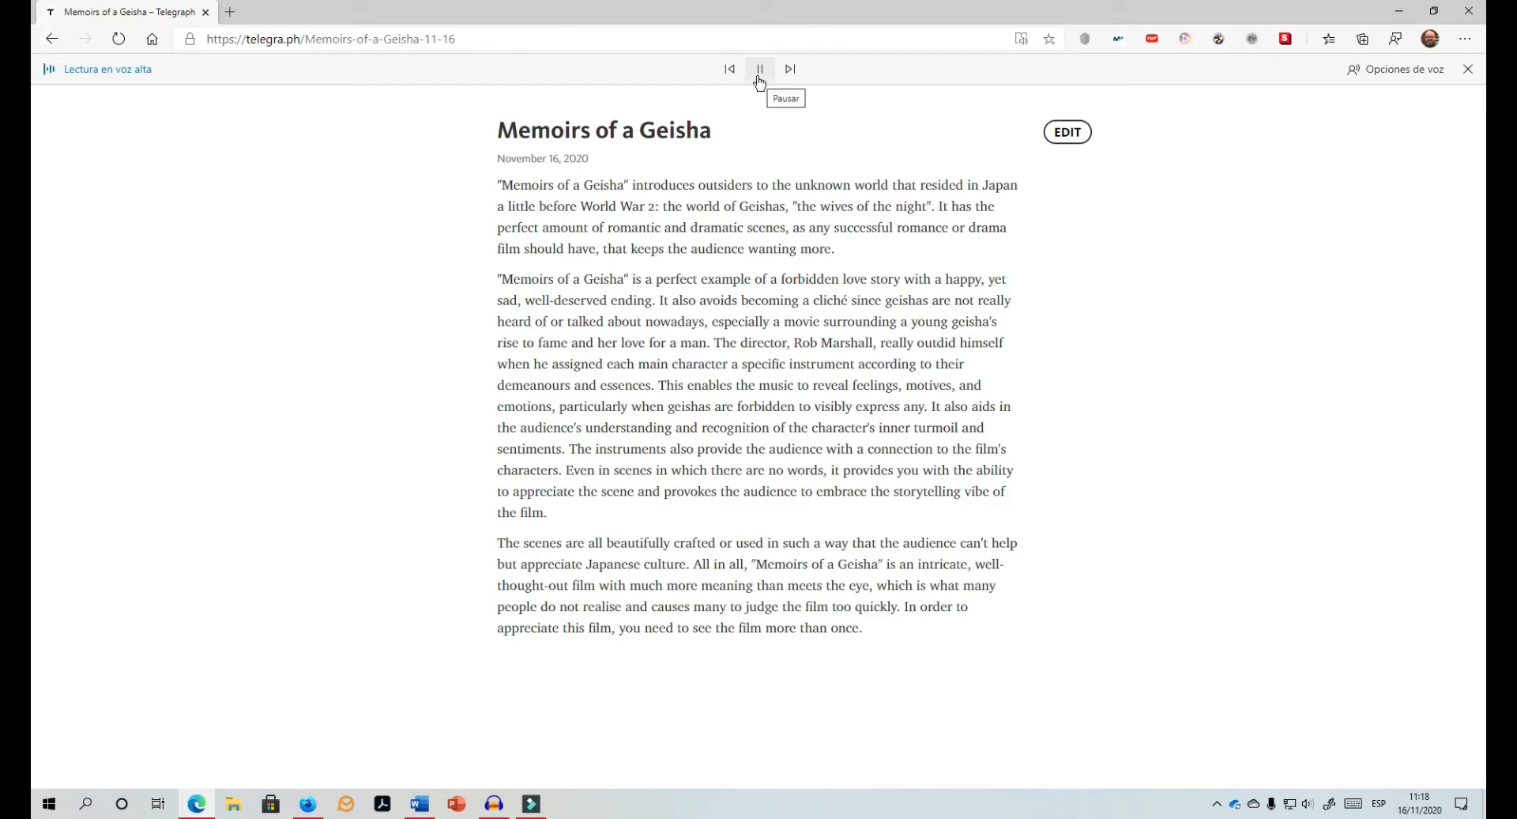
left_click(760, 73)
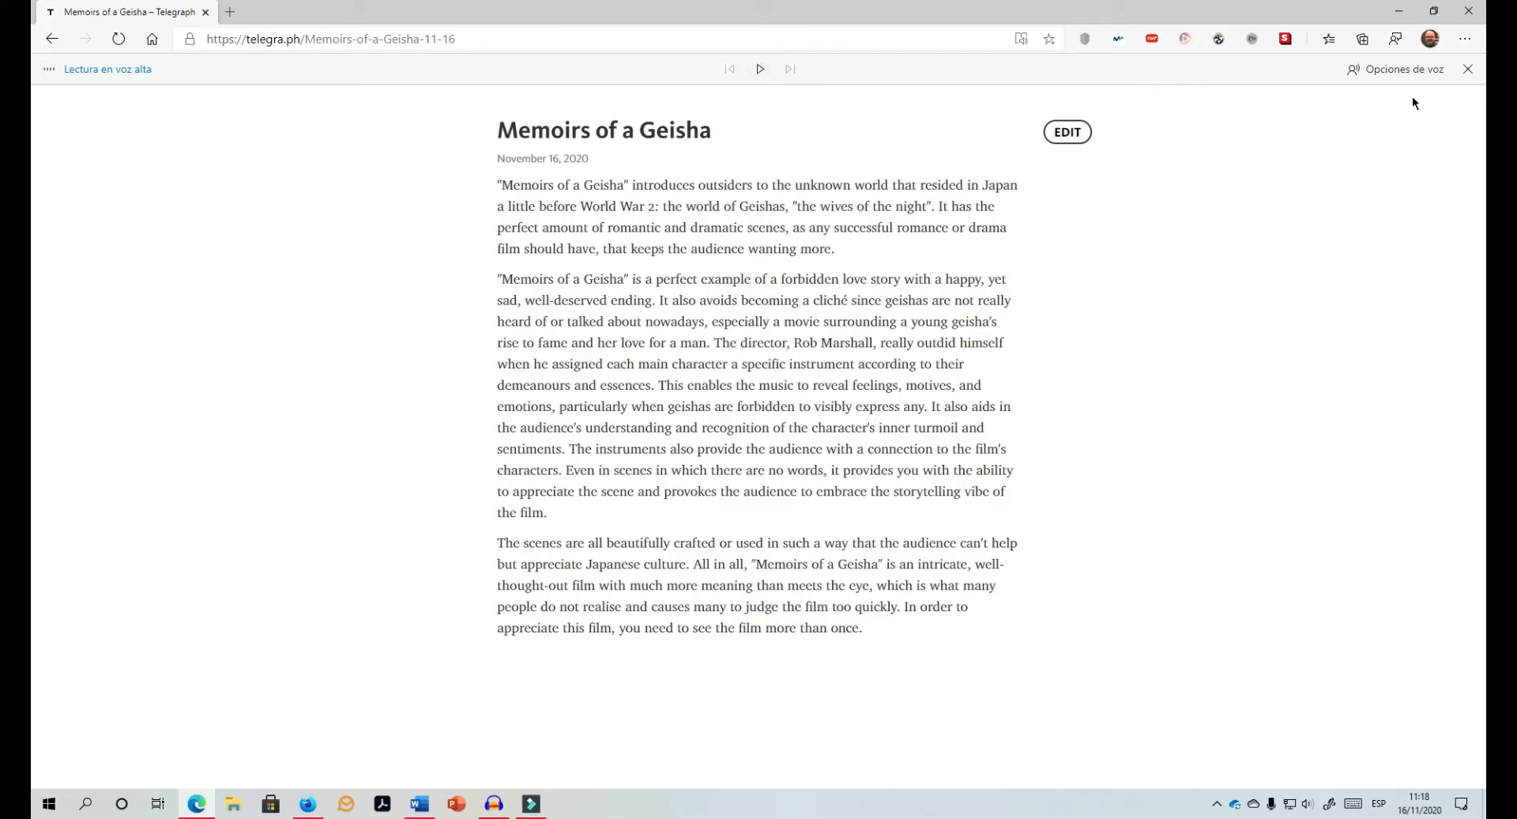
Step: Set the read-aloud speed back to Normal and close the voice options
left_click(1400, 69)
left_click_drag(1275, 126, 1318, 126)
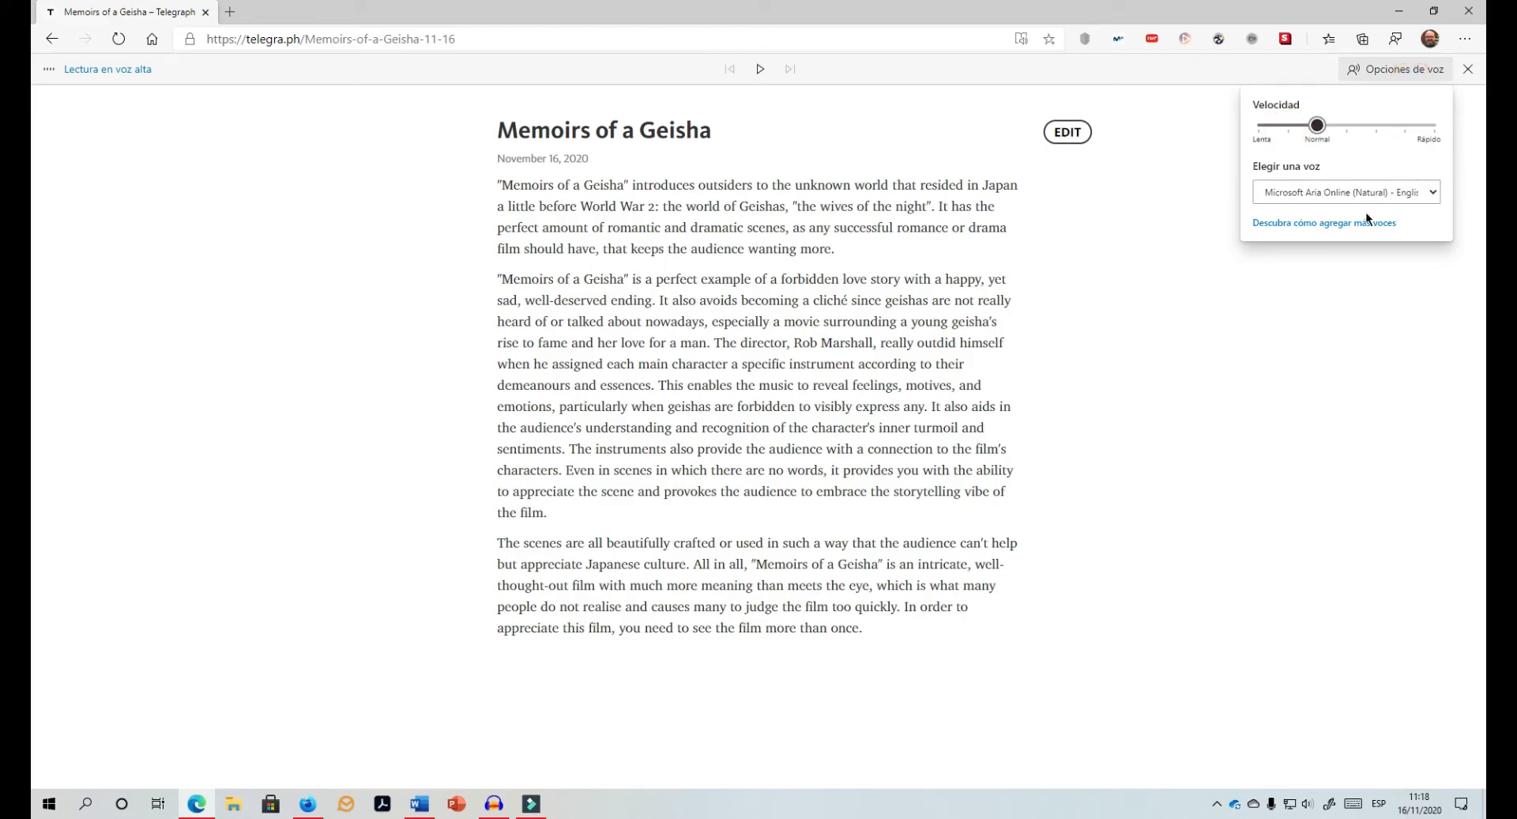
left_click(1031, 289)
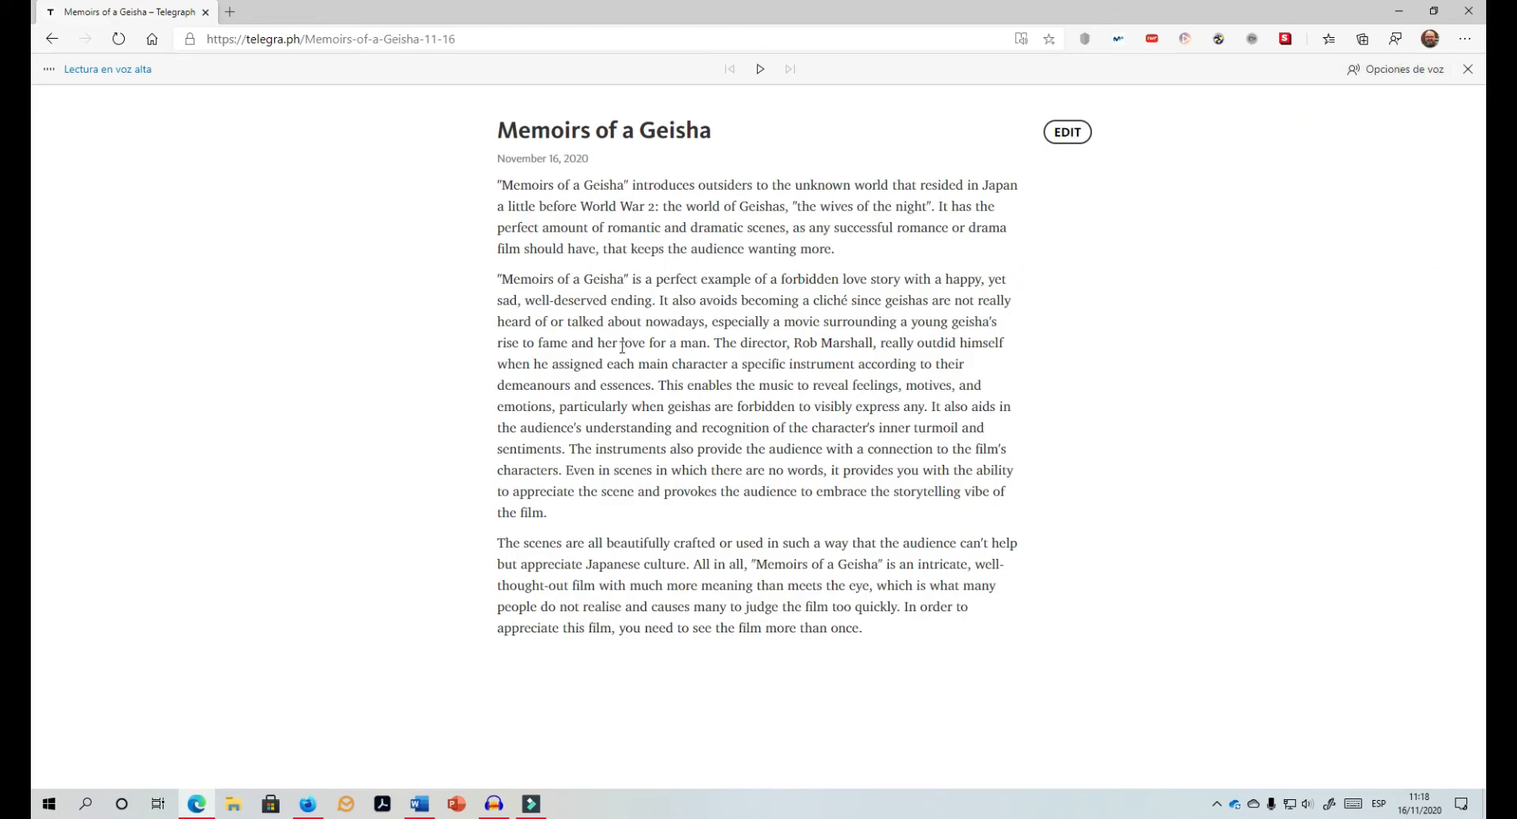